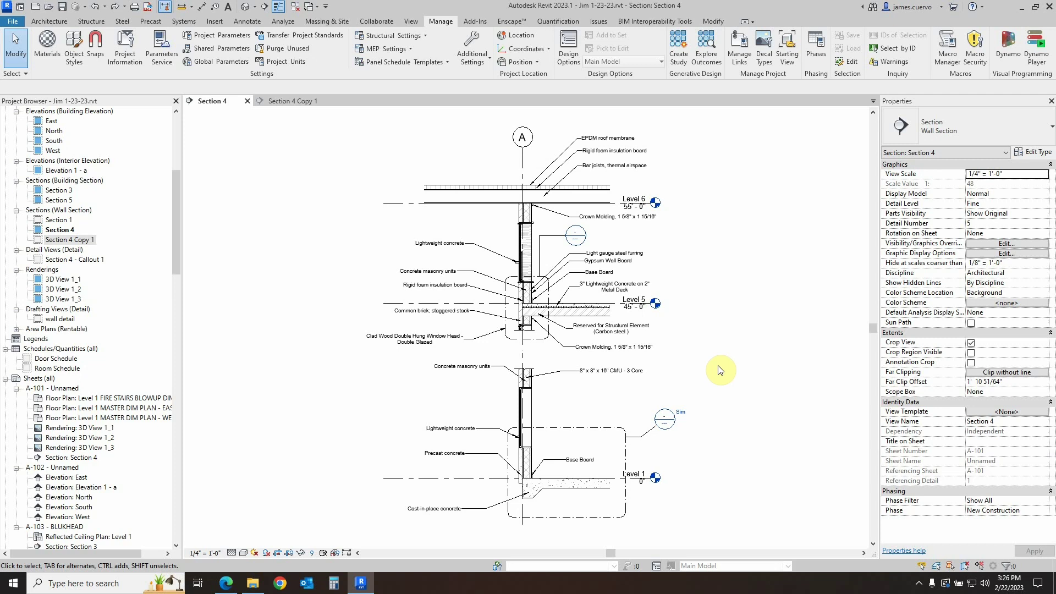
# Open the layer structure of the stacked exterior wall's type
pyautogui.click(523, 215)
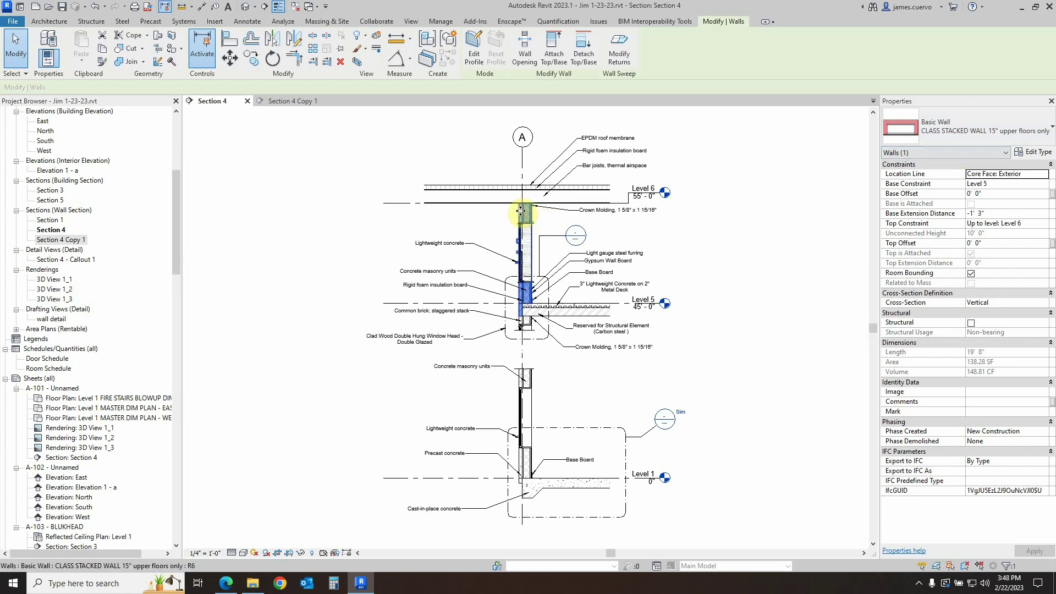
pyautogui.click(1034, 156)
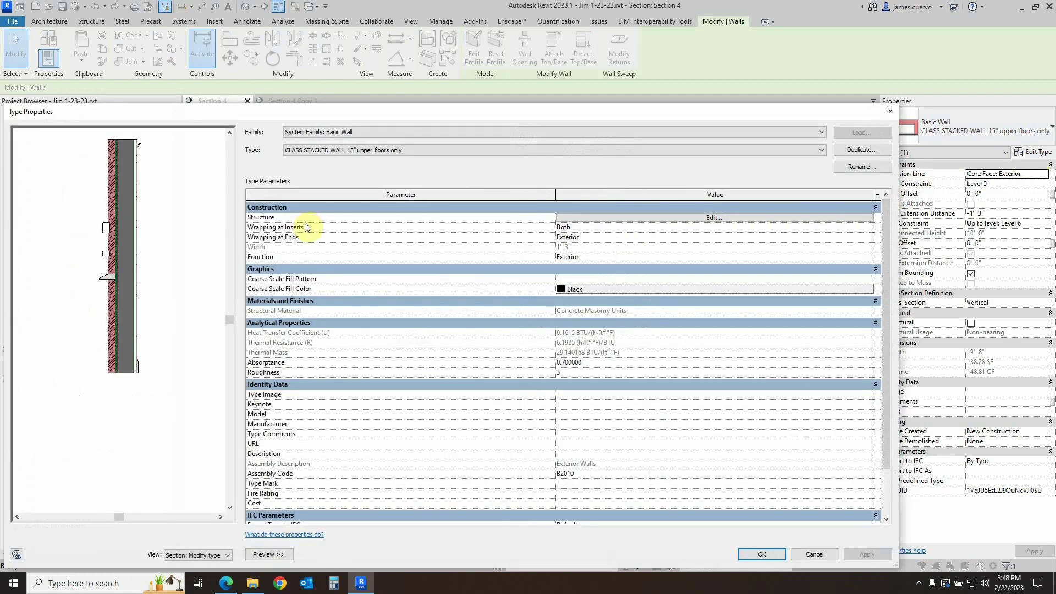
pyautogui.click(665, 217)
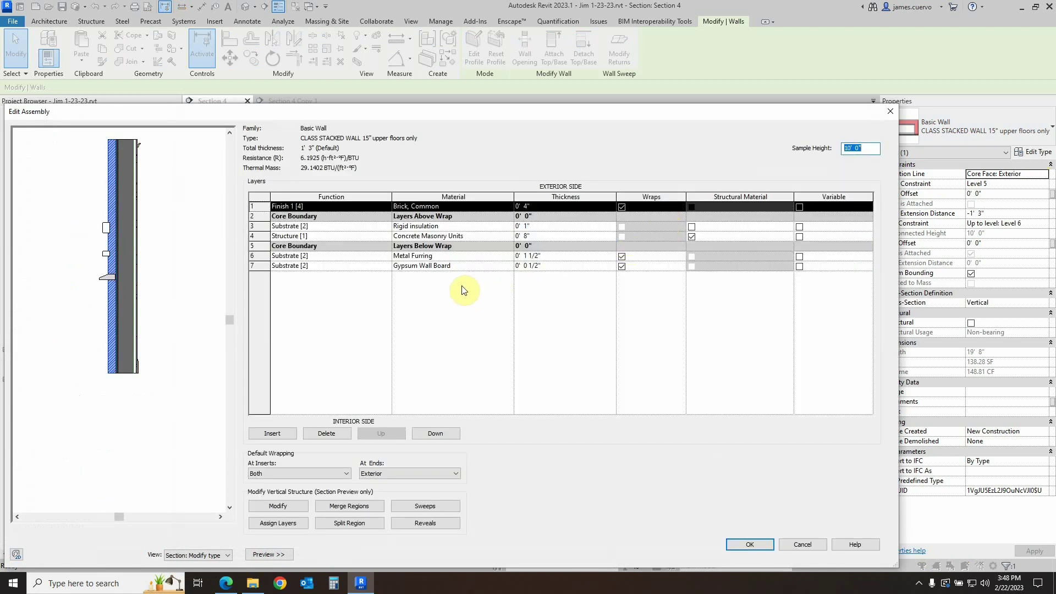
# Check the outer layer's Brick, Common material description, then return to Type Properties
pyautogui.click(509, 206)
pyautogui.click(509, 206)
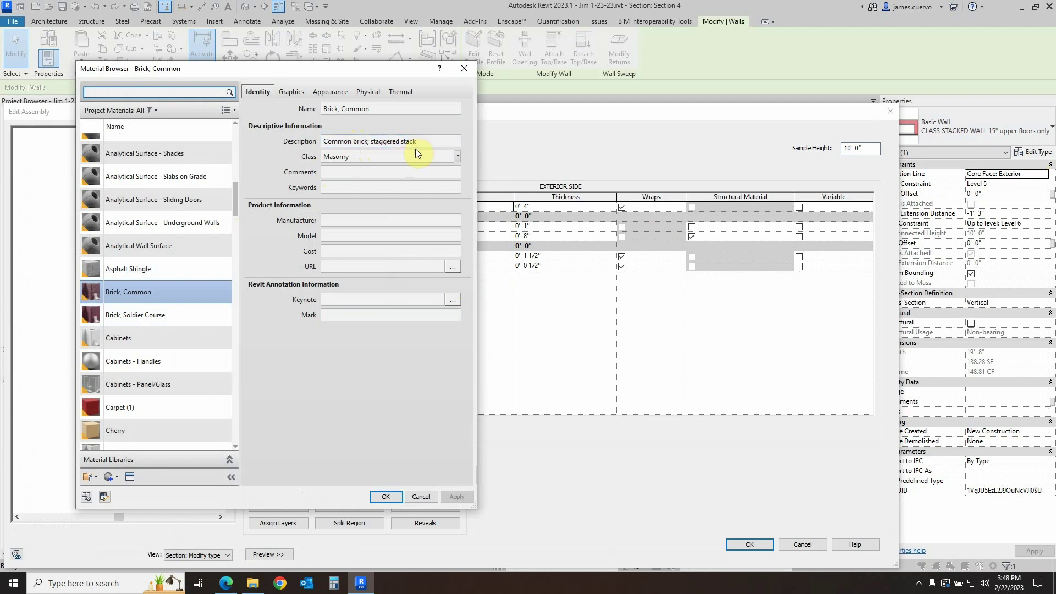
pyautogui.click(324, 142)
pyautogui.click(376, 147)
pyautogui.click(386, 497)
pyautogui.click(756, 545)
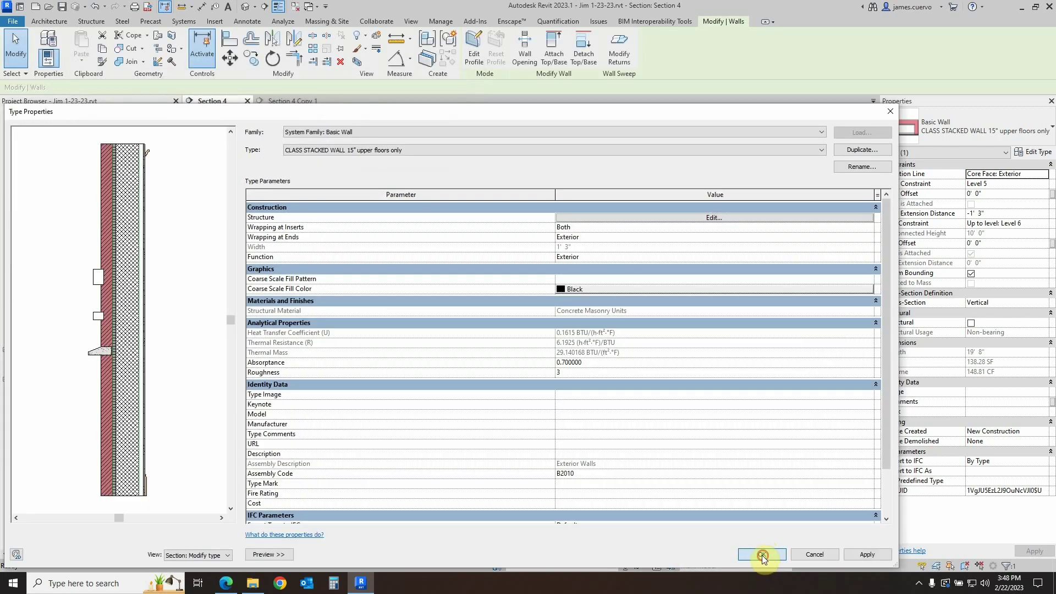
# Close the wall type properties and save the project when starting a material tag
pyautogui.click(762, 554)
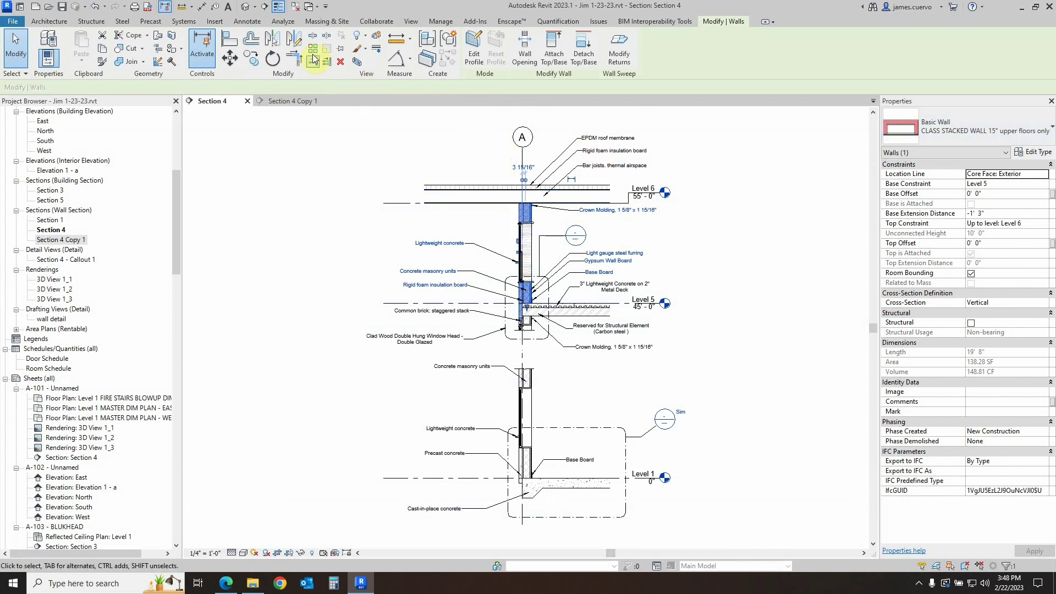
pyautogui.click(247, 21)
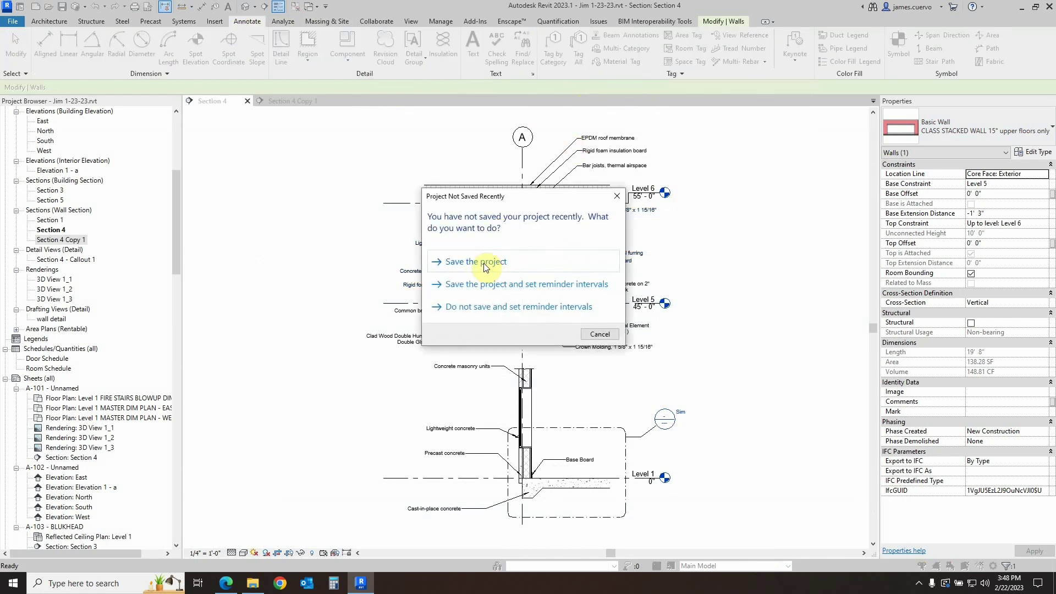
pyautogui.click(479, 263)
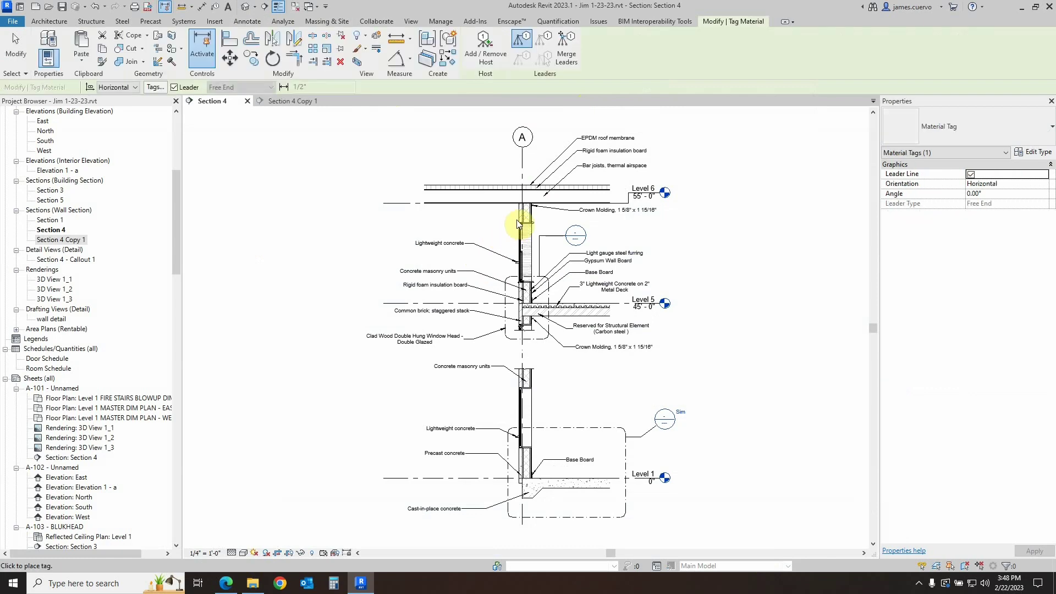
# Tag the upper brick layer with 'Common brick; staggered stack', placed left of the wall
pyautogui.scroll(5, 524, 219)
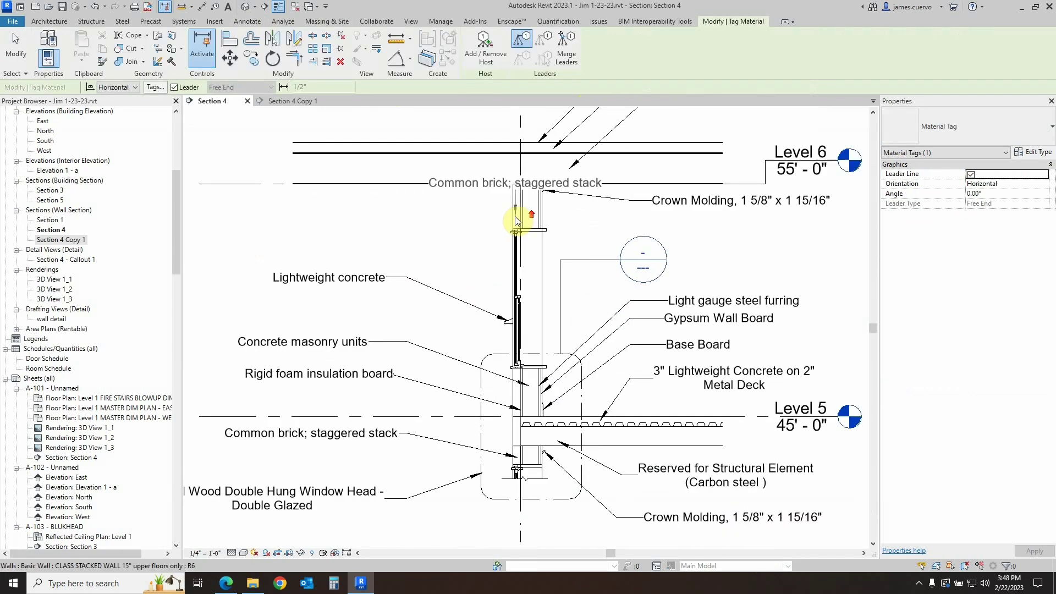
pyautogui.click(517, 219)
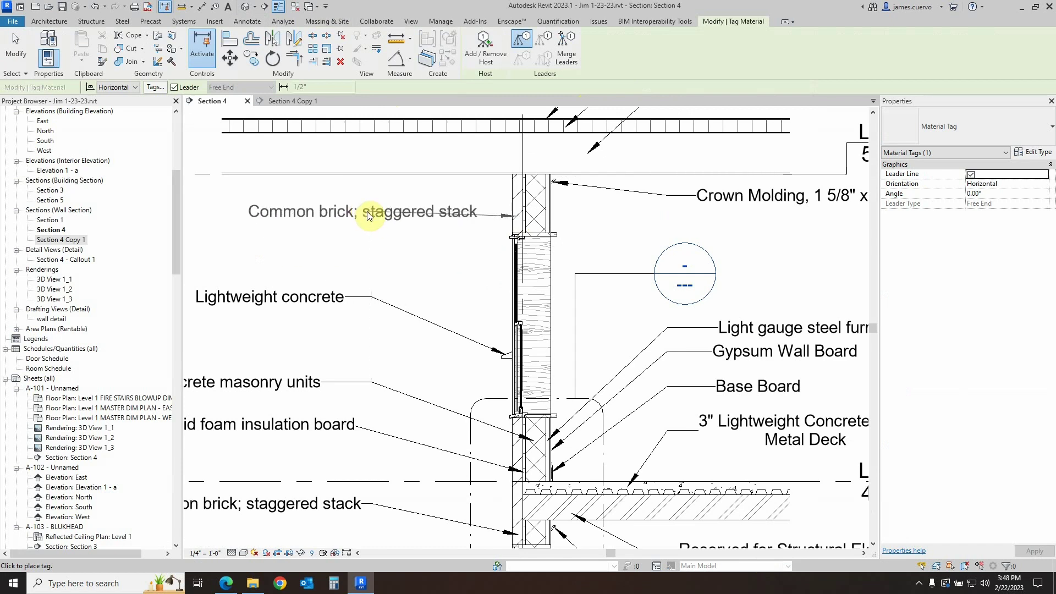
pyautogui.scroll(-3, 354, 212)
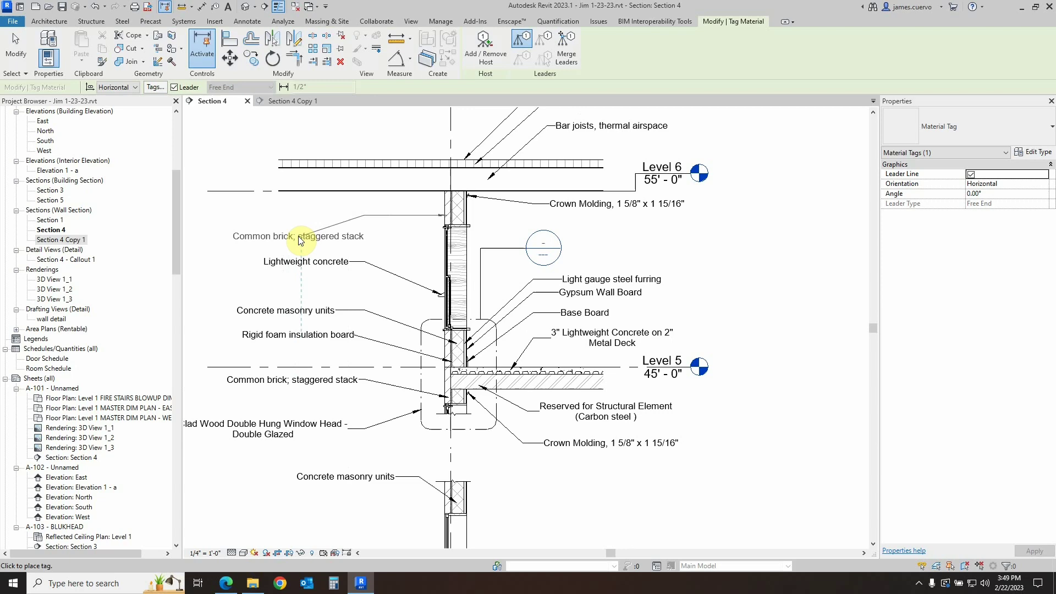
pyautogui.click(286, 240)
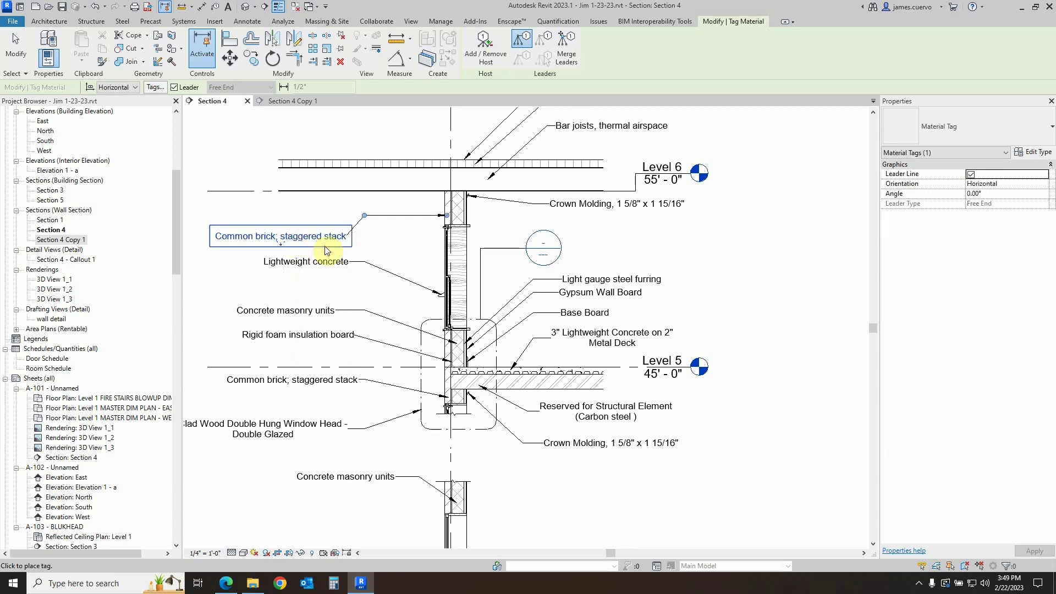
pyautogui.scroll(3, 406, 259)
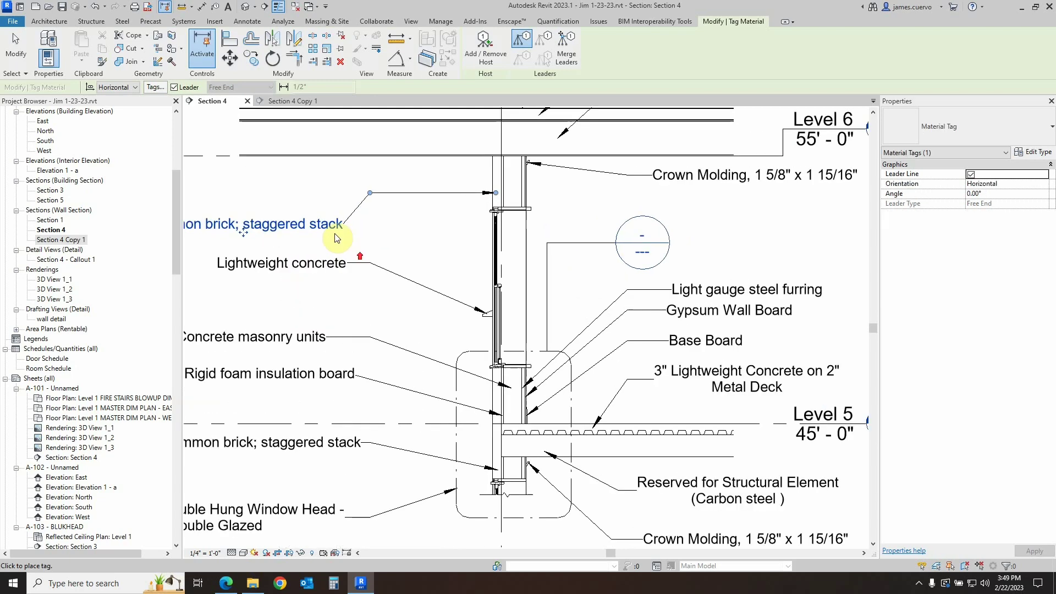
pyautogui.moveTo(419, 220); pyautogui.dragTo(602, 259, button='middle')
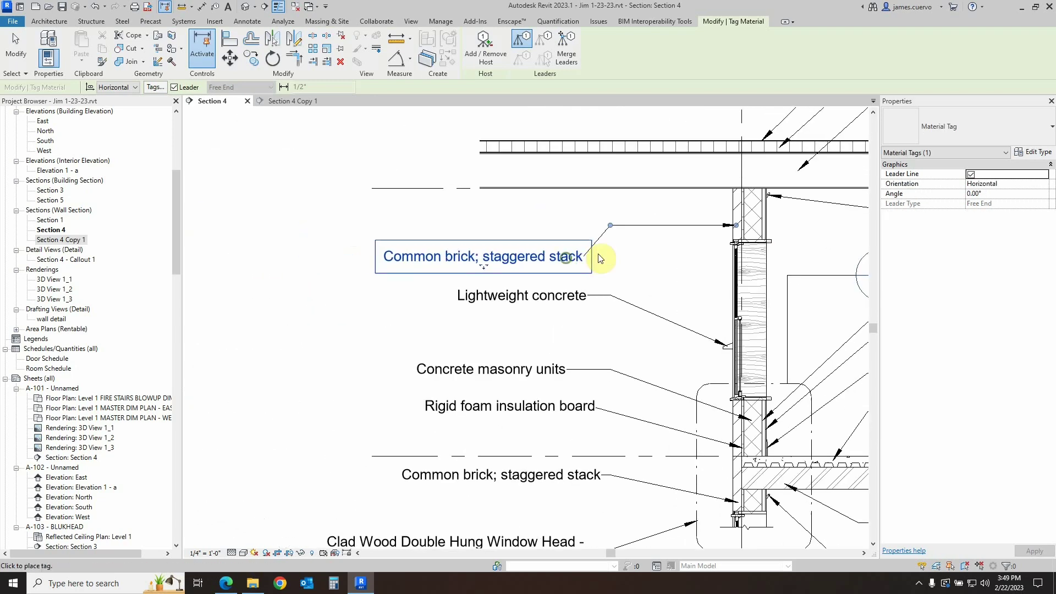
pyautogui.click(654, 293)
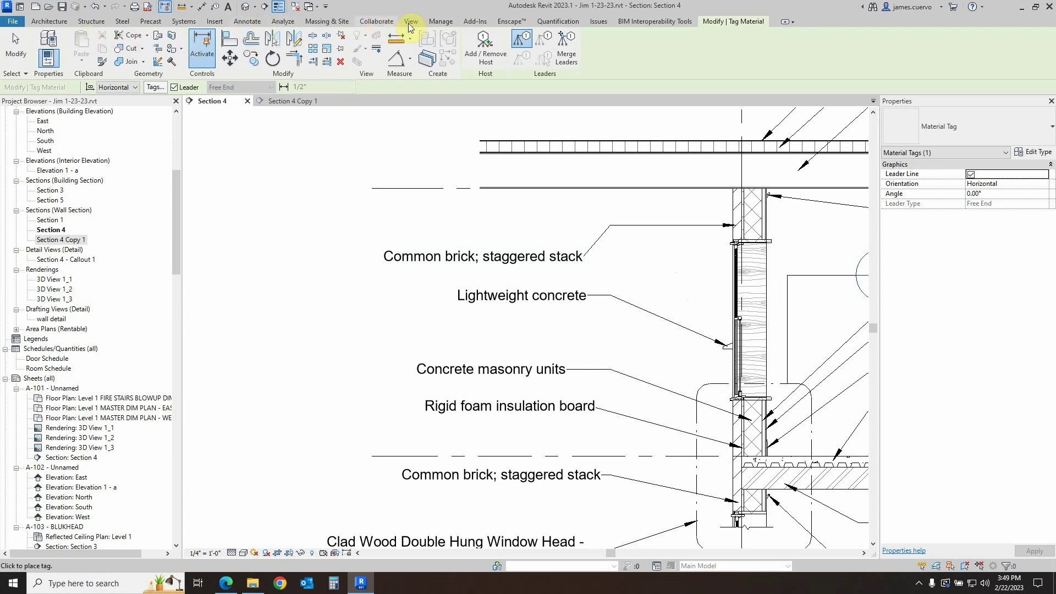
# Duplicate the Brick, Common material together with its assets
pyautogui.click(442, 23)
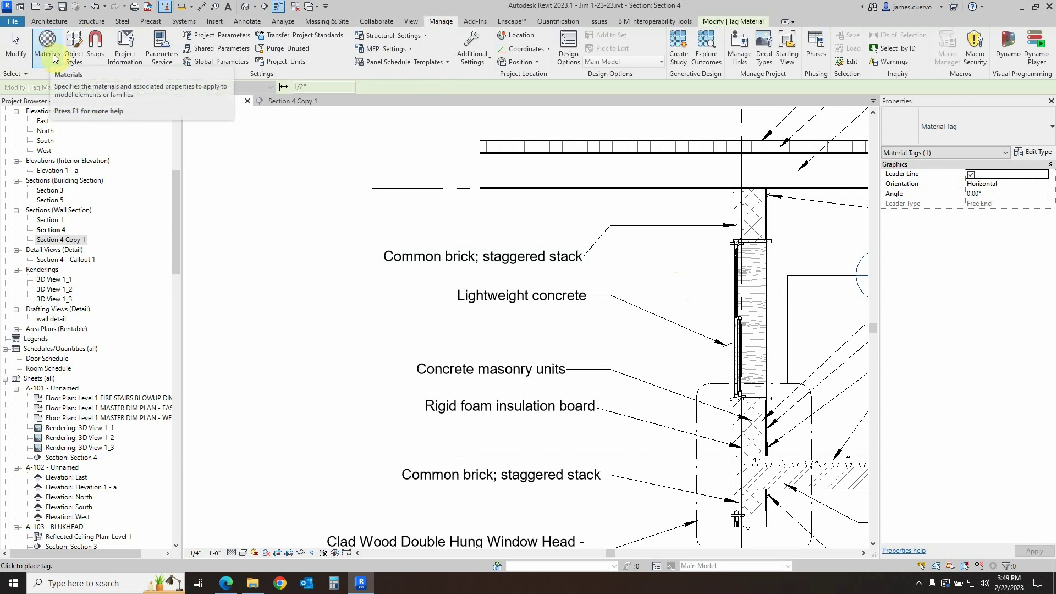
pyautogui.click(55, 57)
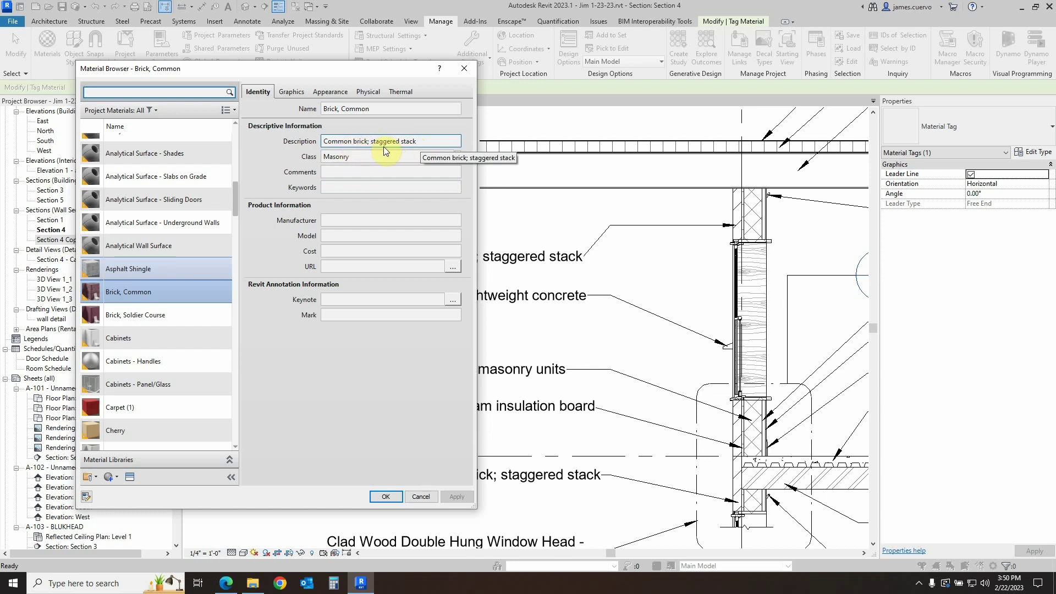
pyautogui.click(371, 157)
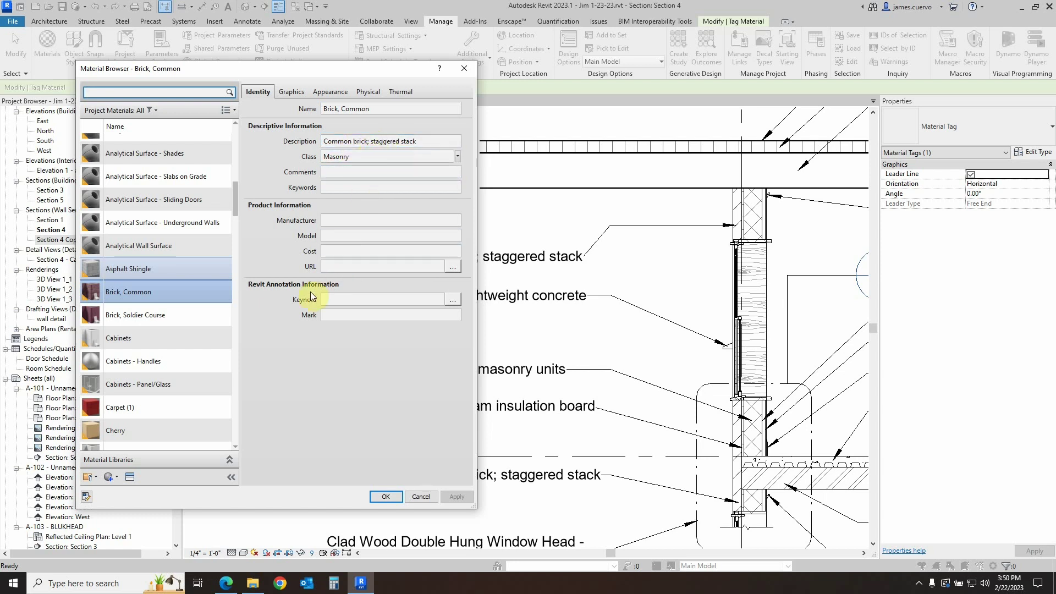
pyautogui.rightClick(163, 296)
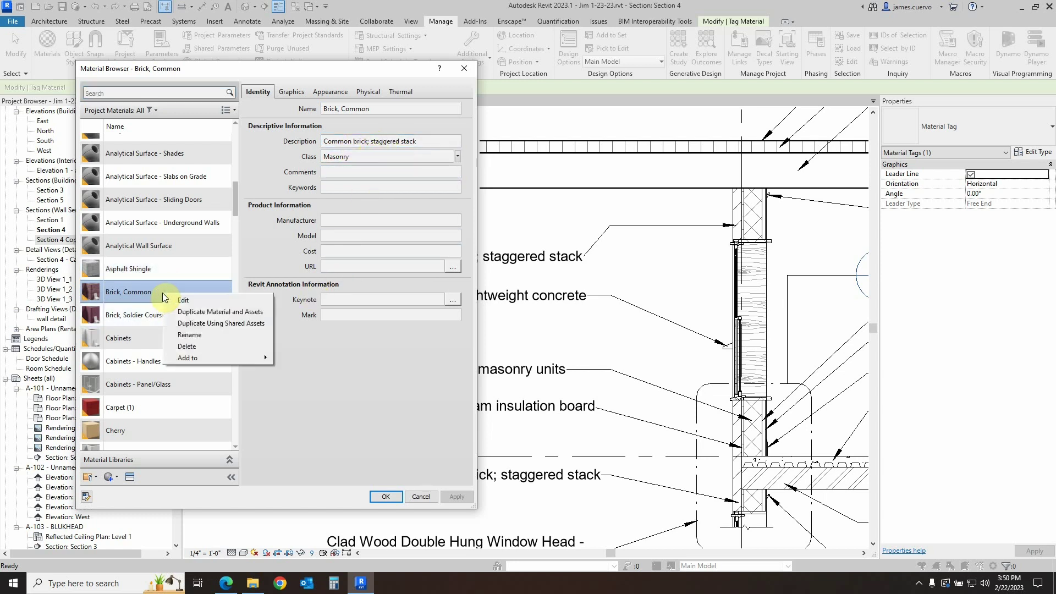
pyautogui.click(187, 315)
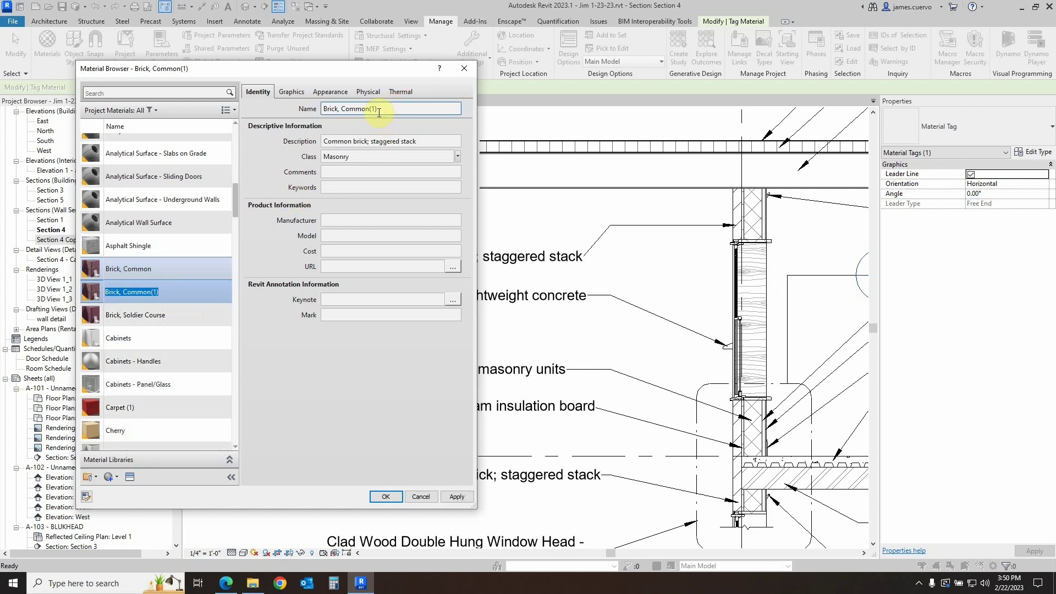
# Rename the duplicate from its (1) suffix to 'Brick, Common stacked'
pyautogui.doubleClick(352, 109)
pyautogui.click(369, 108)
pyautogui.tripleClick(401, 109)
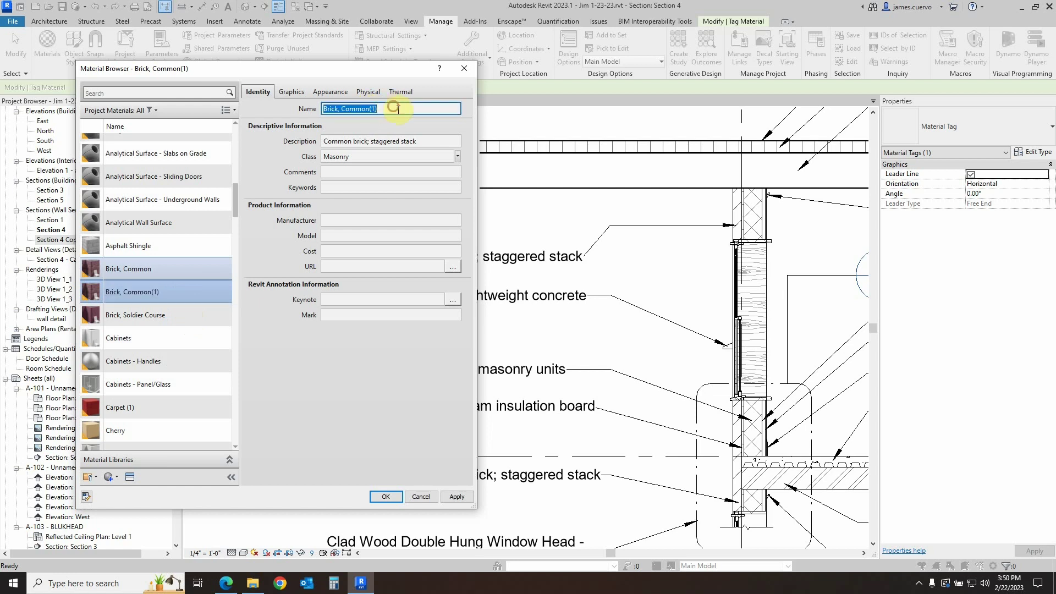
pyautogui.click(402, 110)
pyautogui.press('BackSpace')
pyautogui.press('BackSpace')
pyautogui.press('BackSpace')
pyautogui.write('stacked')
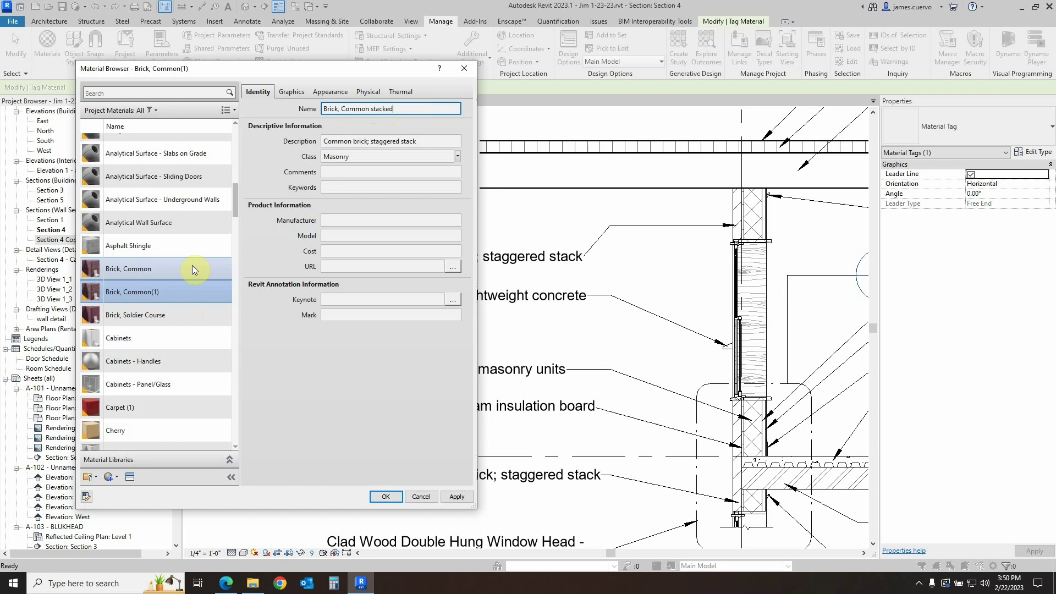
pyautogui.click(199, 301)
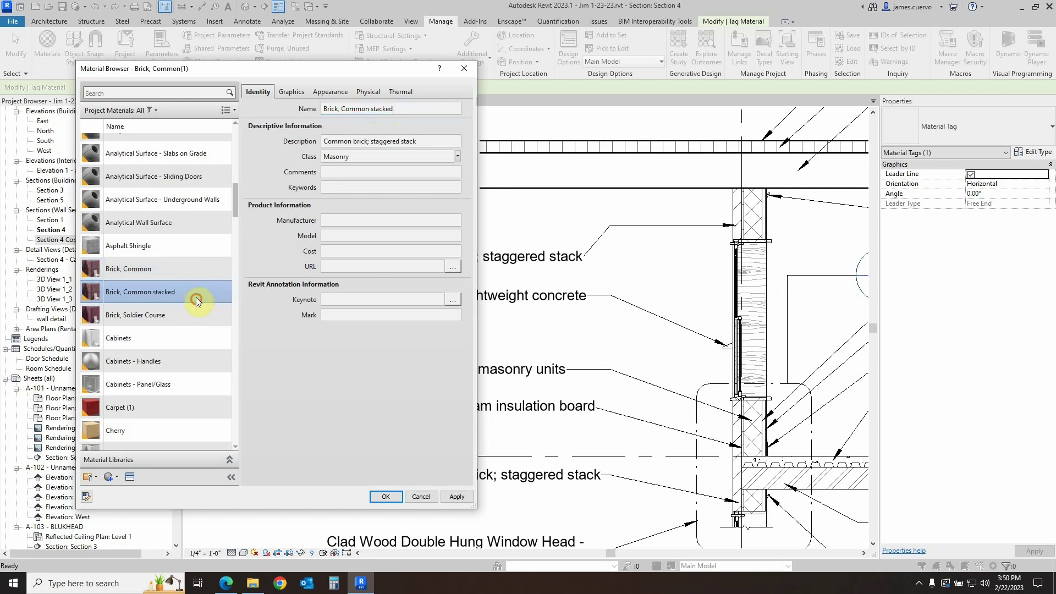
# Trim Brick, Common's description to 'Common brick', apply it, and end tagging
pyautogui.click(176, 268)
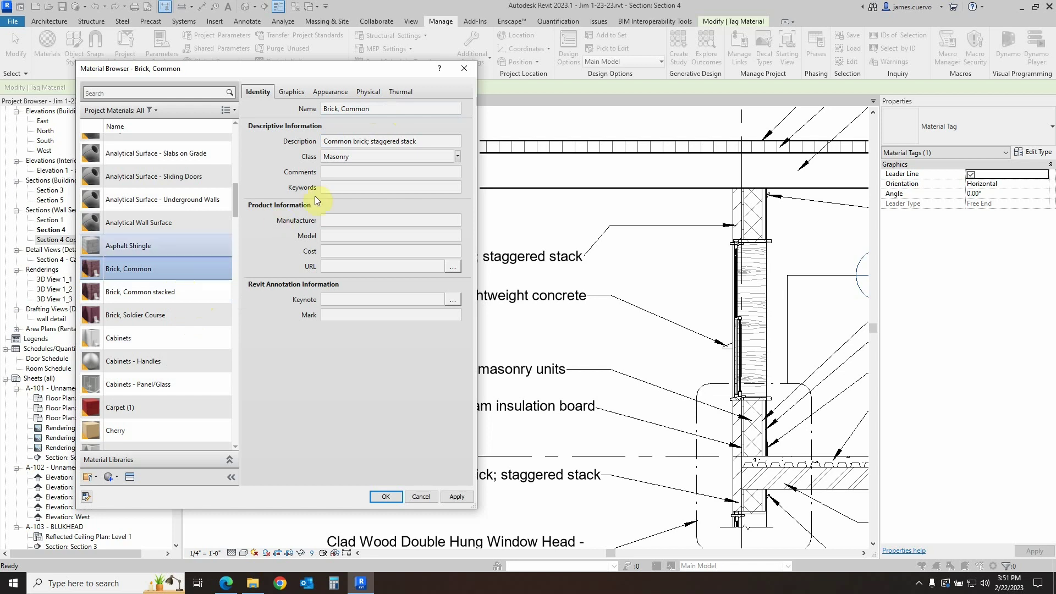
pyautogui.click(423, 140)
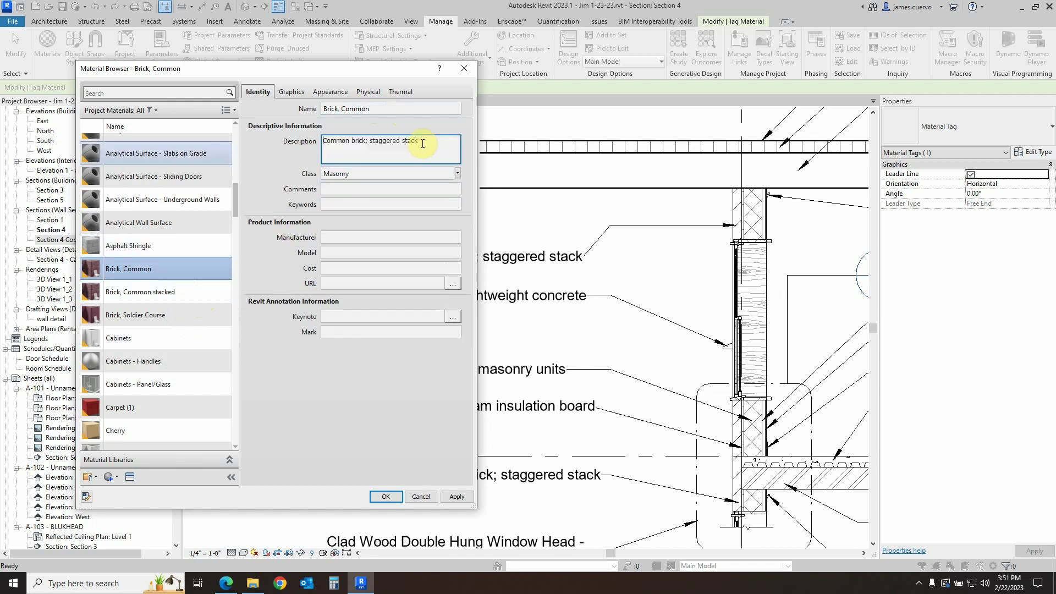
pyautogui.moveTo(423, 140); pyautogui.dragTo(366, 141)
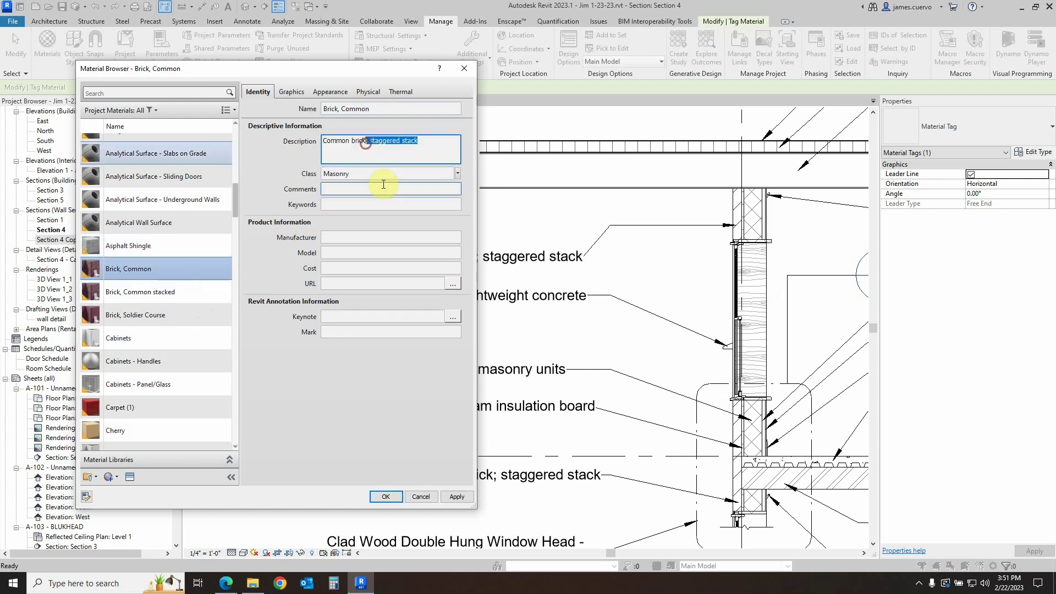
pyautogui.press('BackSpace')
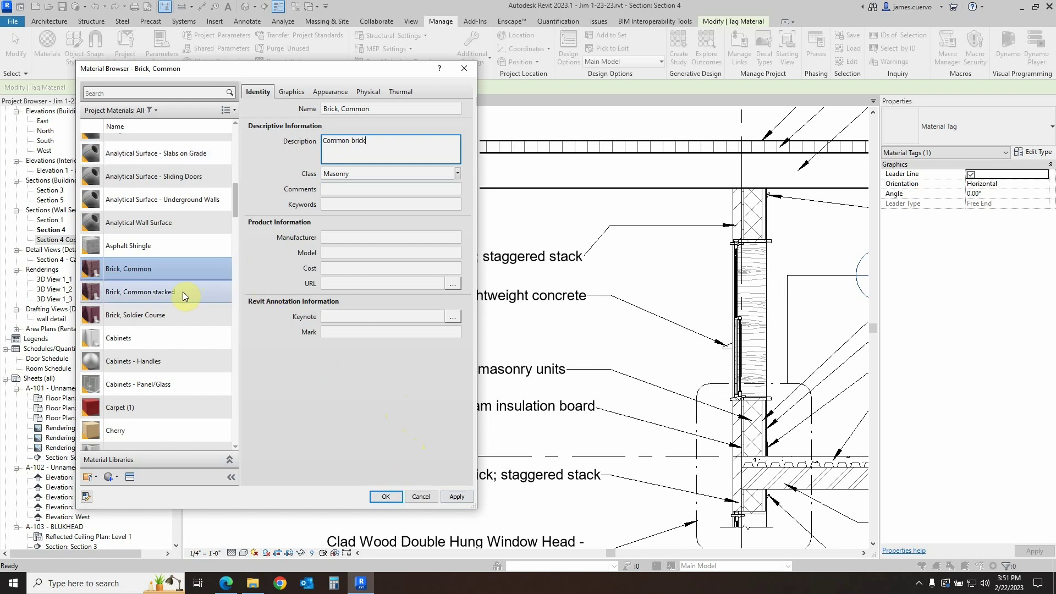
pyautogui.click(389, 497)
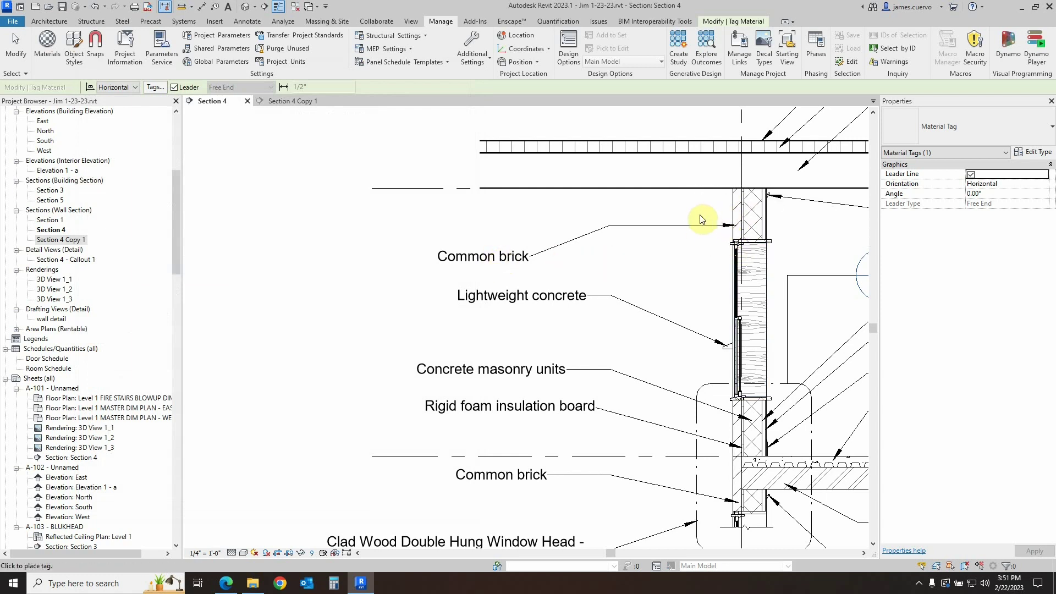
pyautogui.press('Escape')
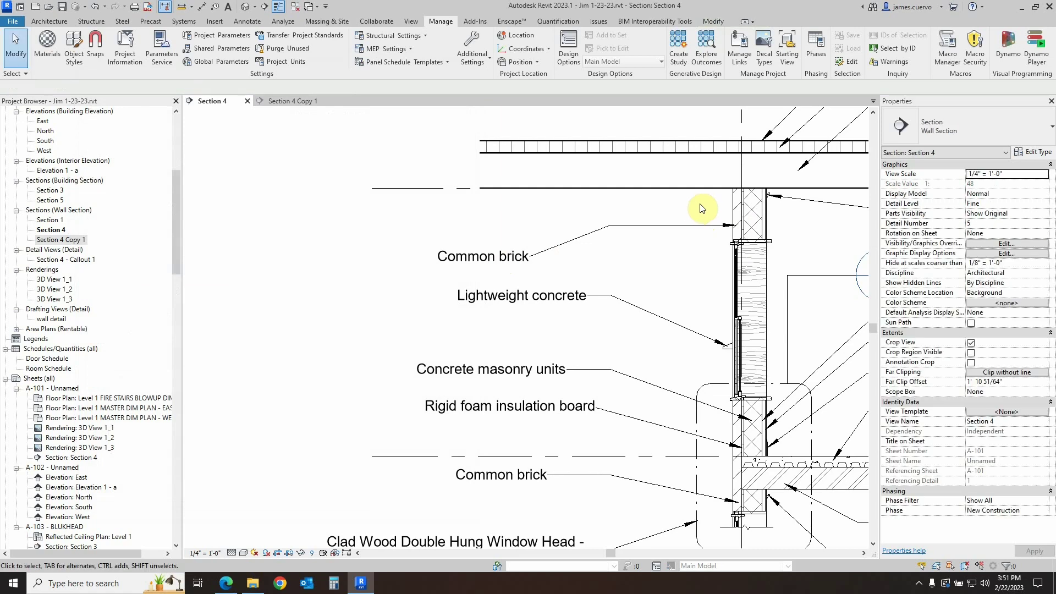
# Set the wall type's Finish 1 layer to Brick, Common stacked and accept all dialogs
pyautogui.click(737, 212)
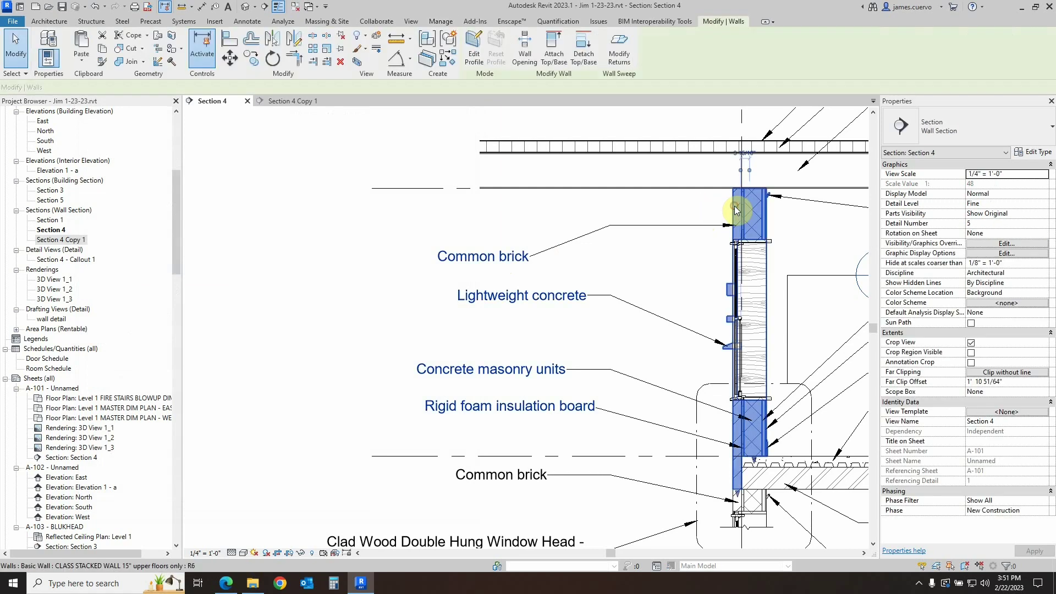
pyautogui.click(1032, 151)
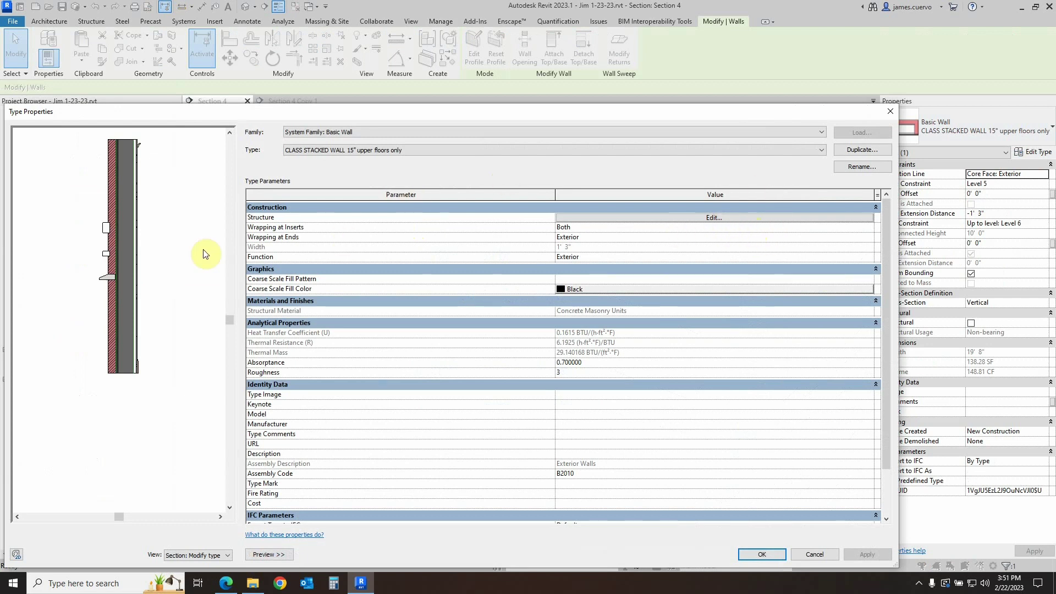
pyautogui.click(640, 218)
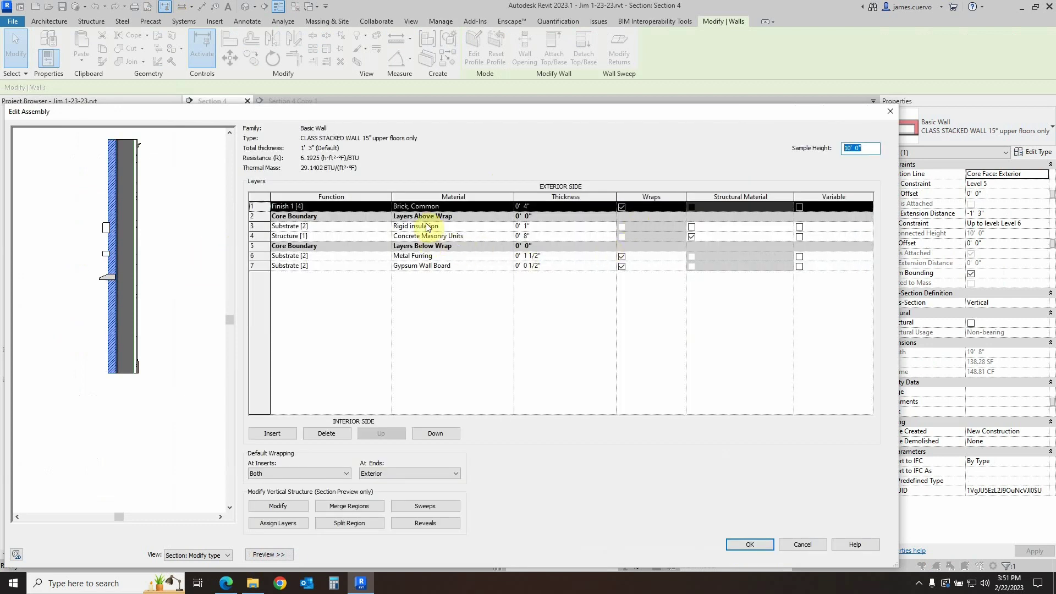
pyautogui.click(473, 206)
pyautogui.click(509, 206)
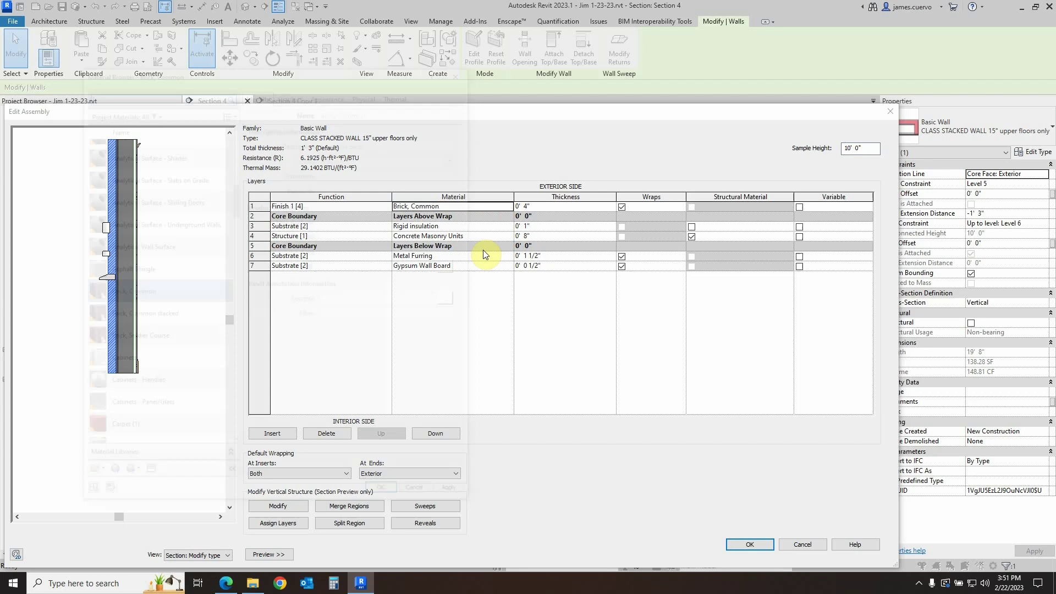
pyautogui.click(133, 320)
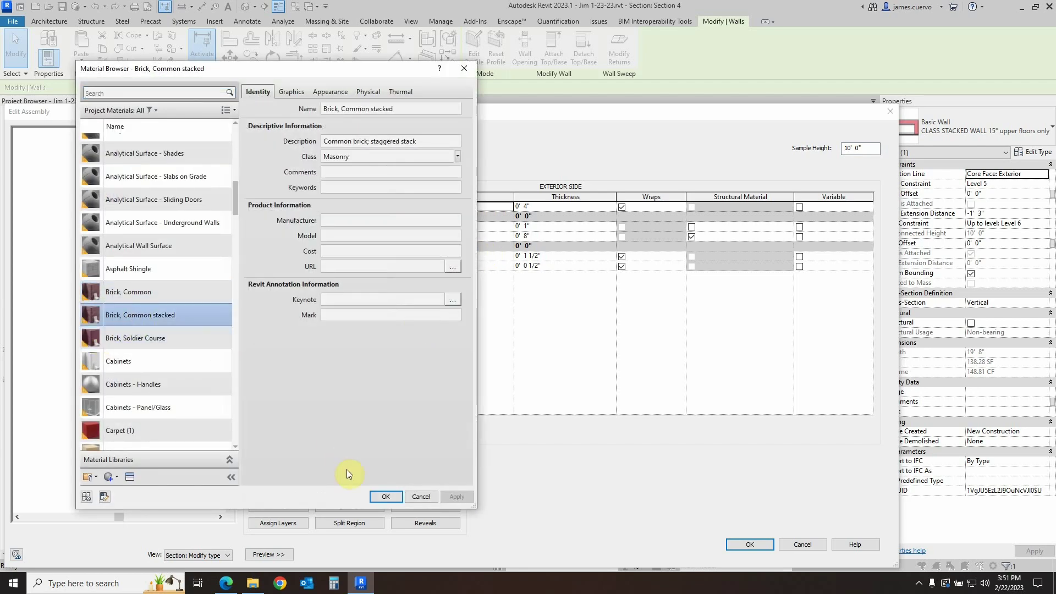
pyautogui.click(379, 496)
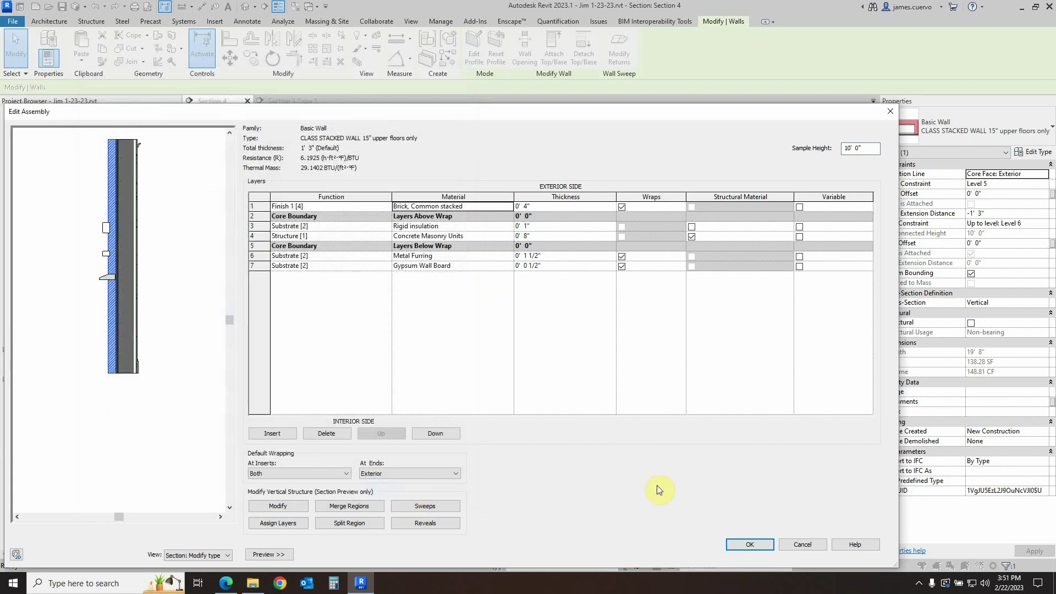
pyautogui.click(749, 544)
pyautogui.click(759, 552)
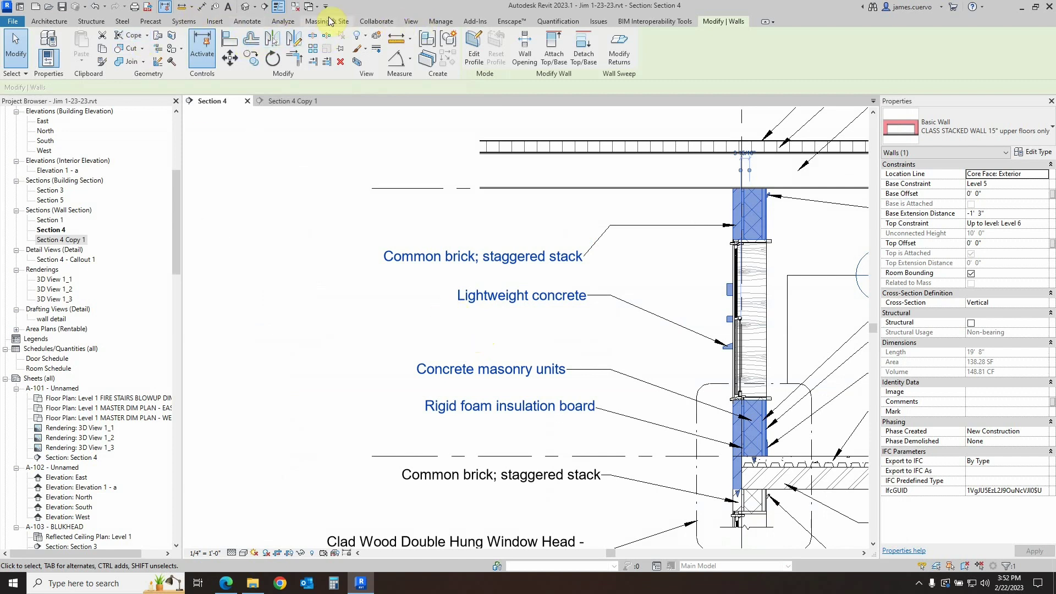
# Prefix Brick, Common stacked with an underscore, then reopen the material list to review it
pyautogui.click(439, 22)
pyautogui.click(39, 52)
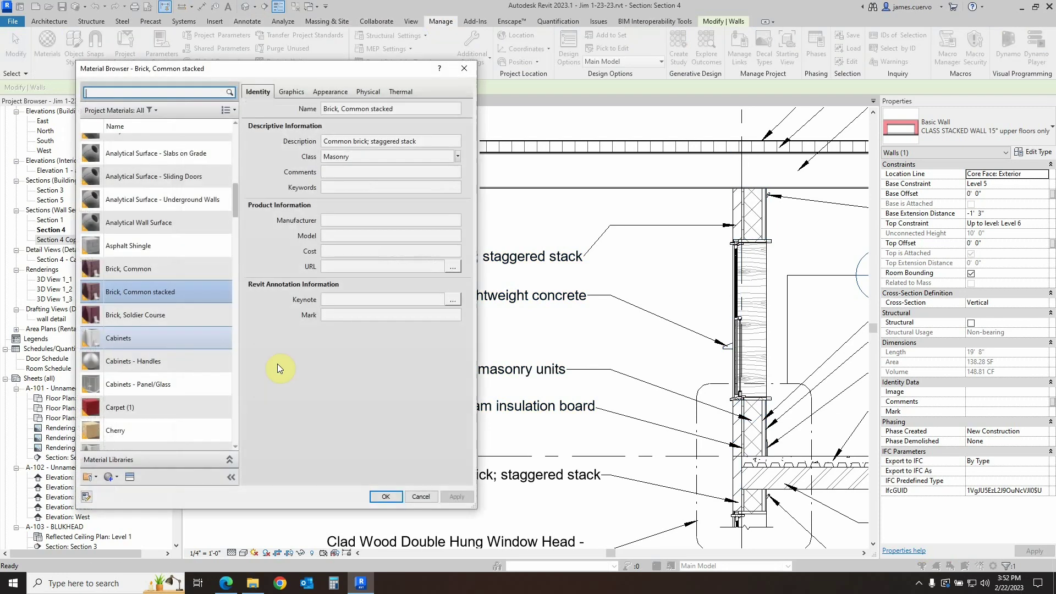
pyautogui.click(131, 297)
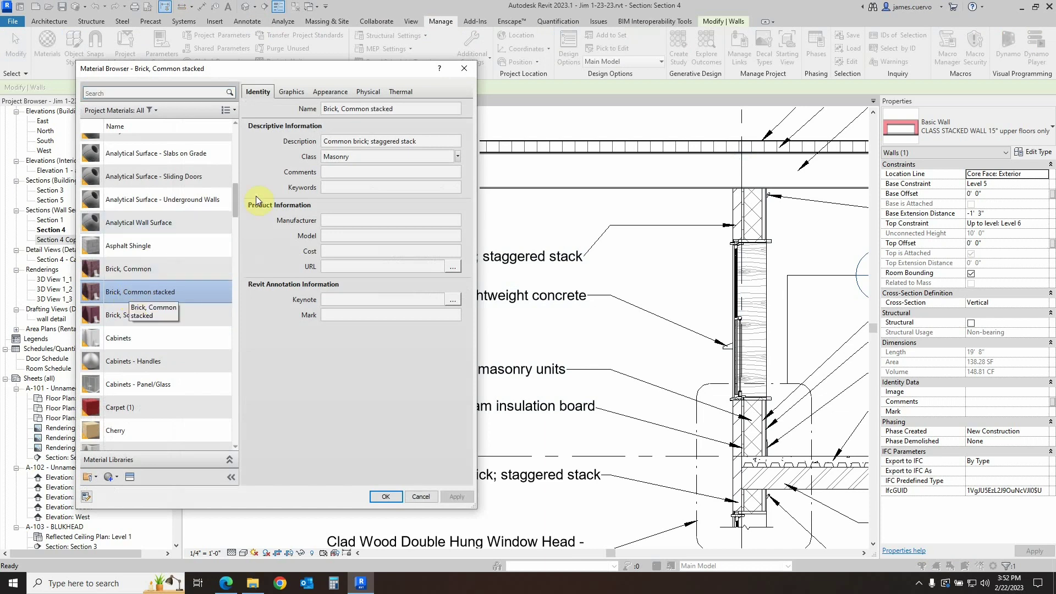
pyautogui.click(330, 109)
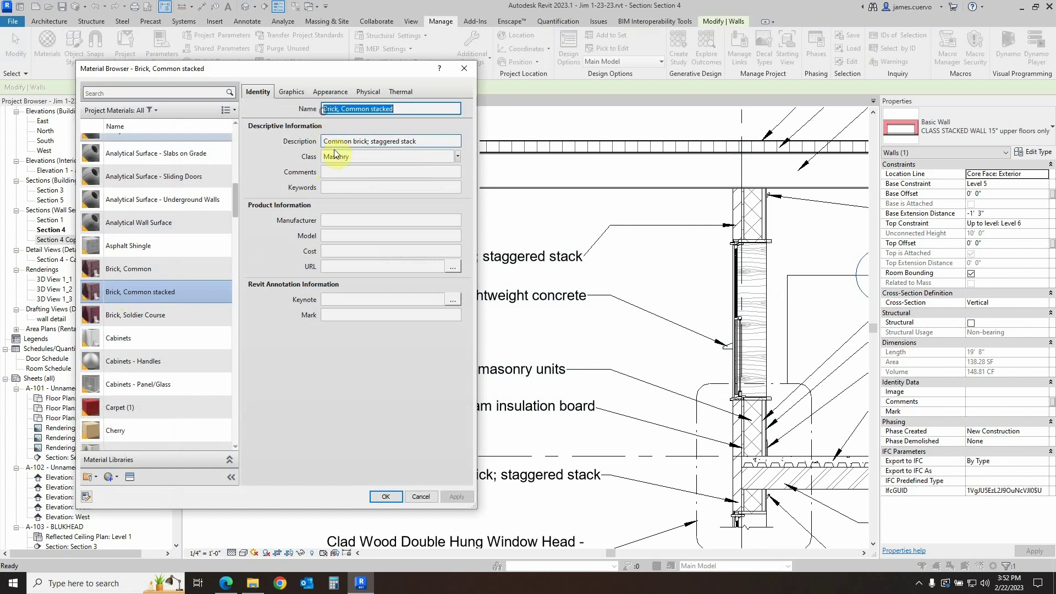
pyautogui.click(325, 108)
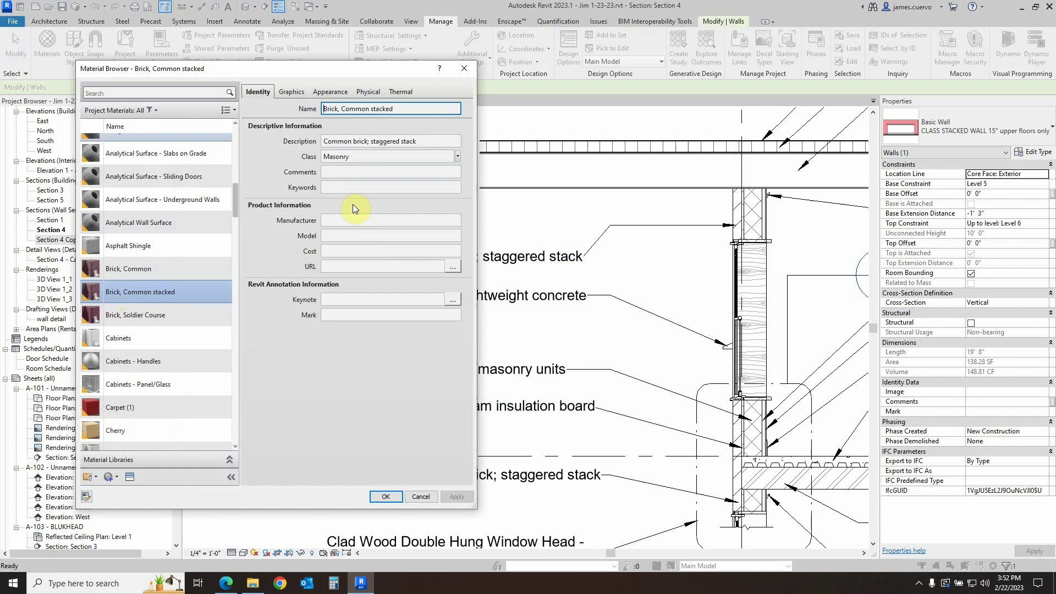
pyautogui.write('_')
pyautogui.press('BackSpace')
pyautogui.click(386, 497)
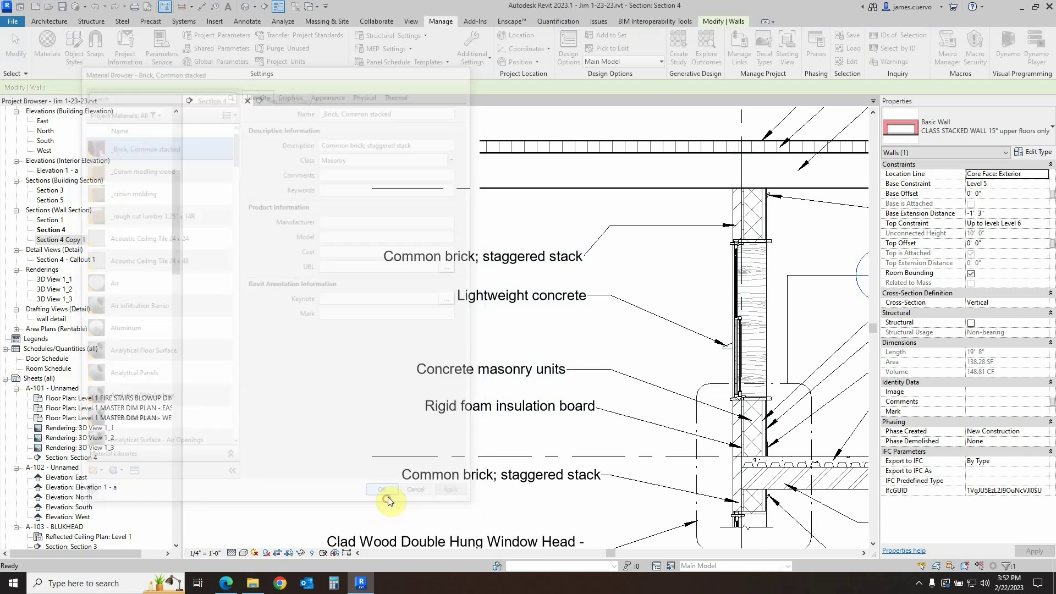
pyautogui.click(53, 55)
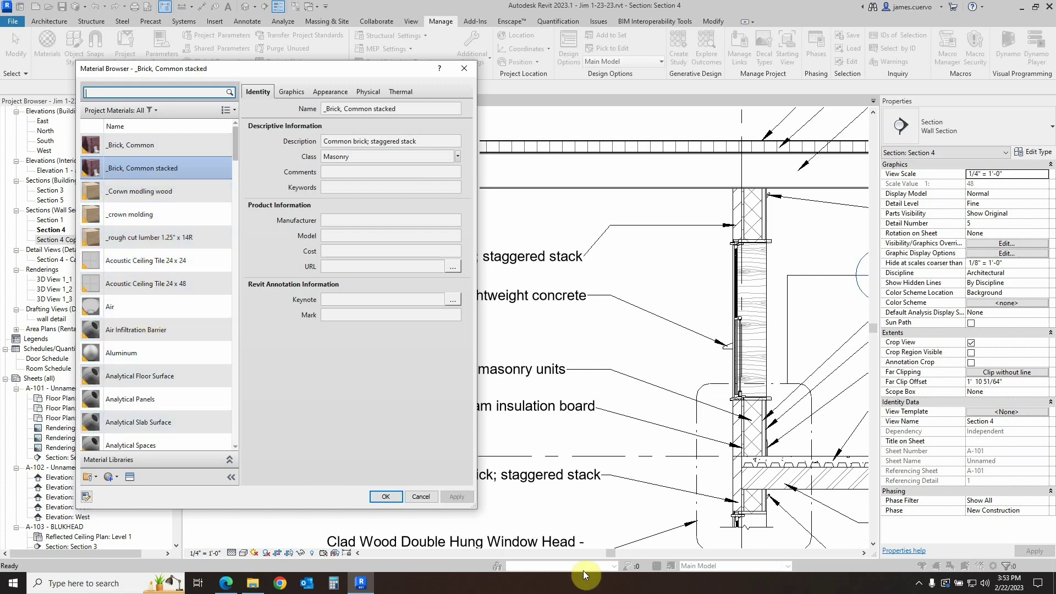
pyautogui.click(387, 497)
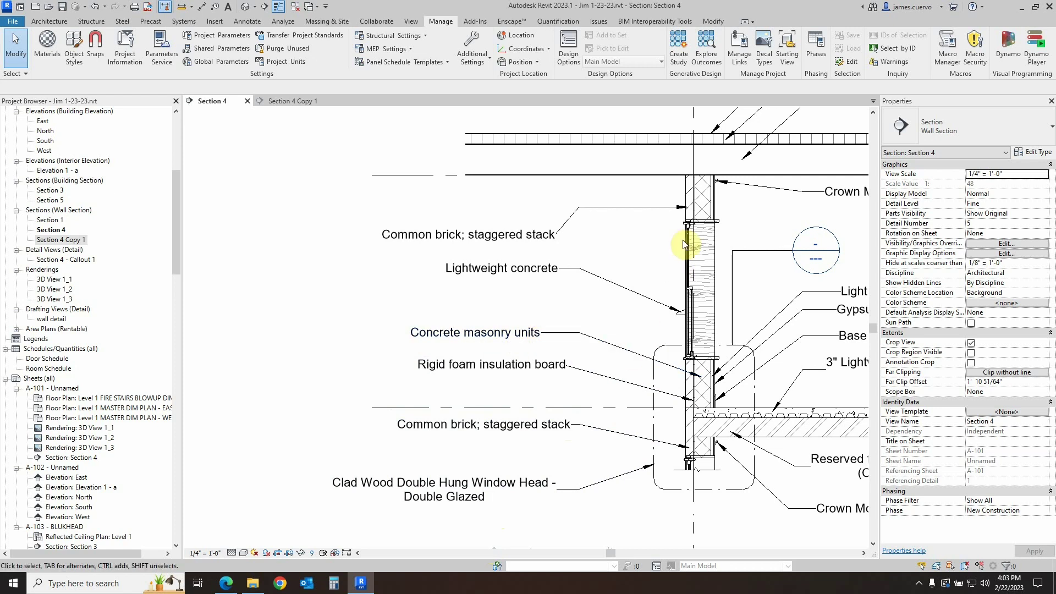
# Open the stacked wall type's Edit Assembly and drag it down to uncover the section
pyautogui.click(697, 208)
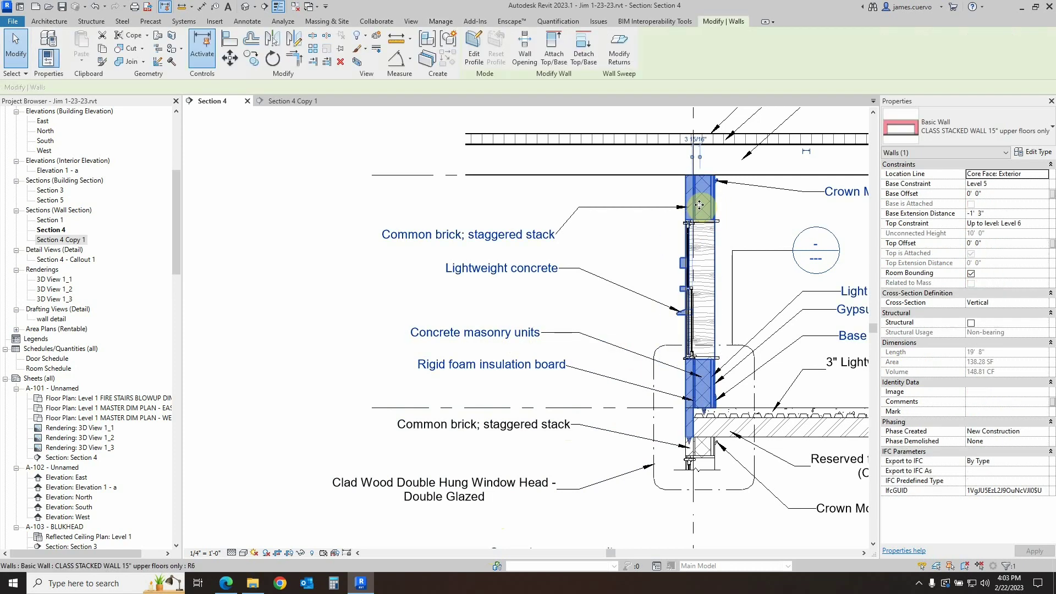
pyautogui.click(1039, 153)
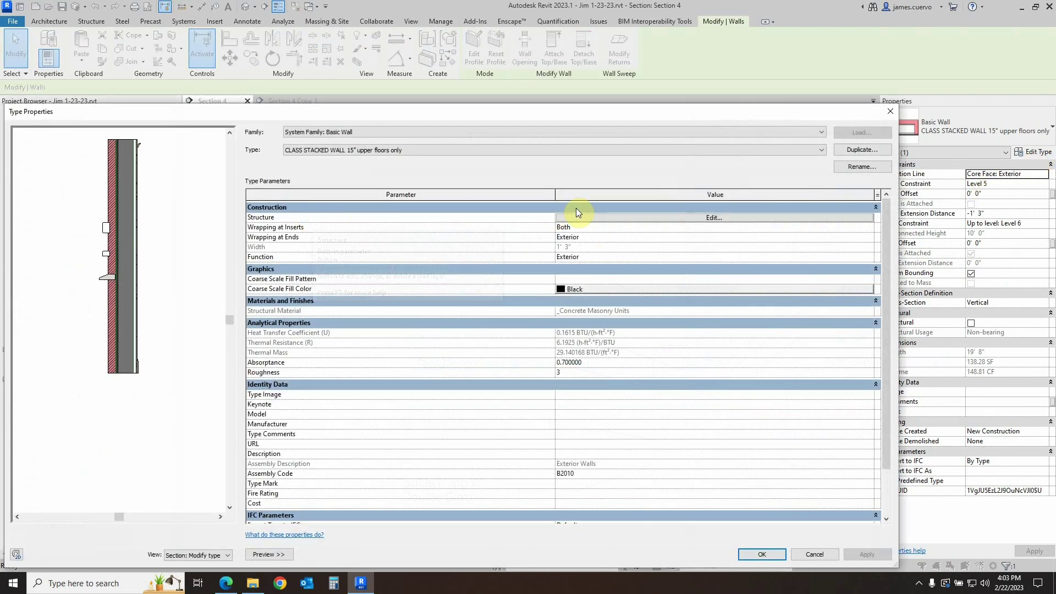
pyautogui.click(609, 218)
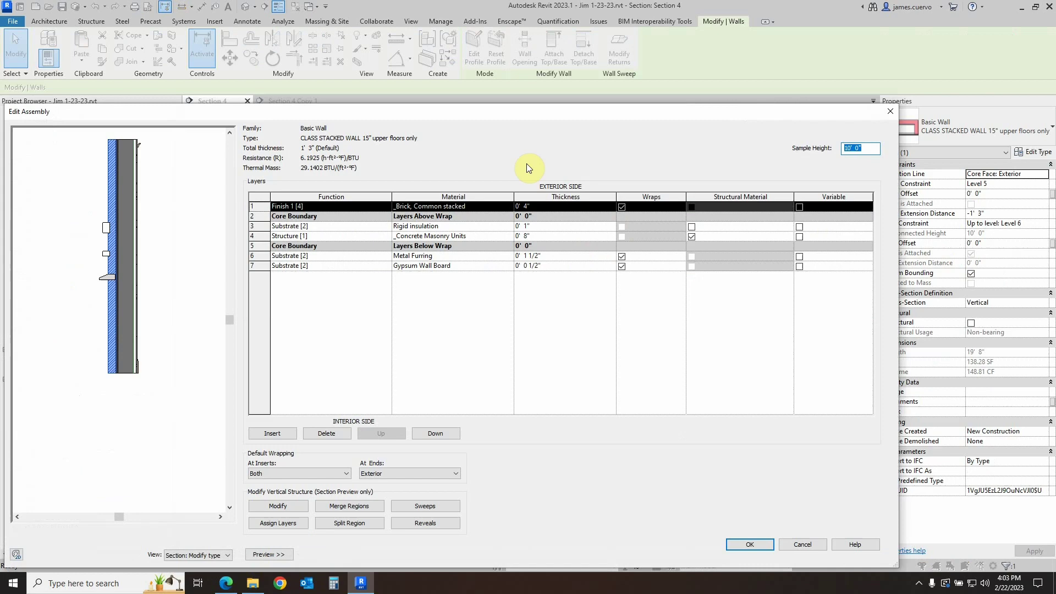
pyautogui.moveTo(552, 117); pyautogui.dragTo(578, 352)
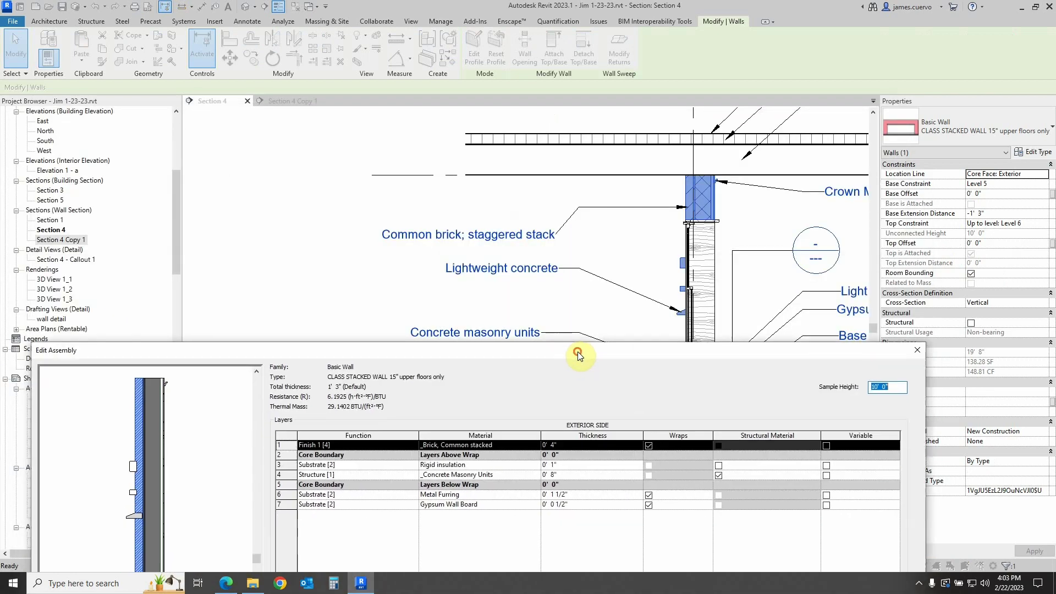
# Open the Material Browser for row 4's _Concrete Masonry Units material
pyautogui.click(529, 477)
pyautogui.click(537, 475)
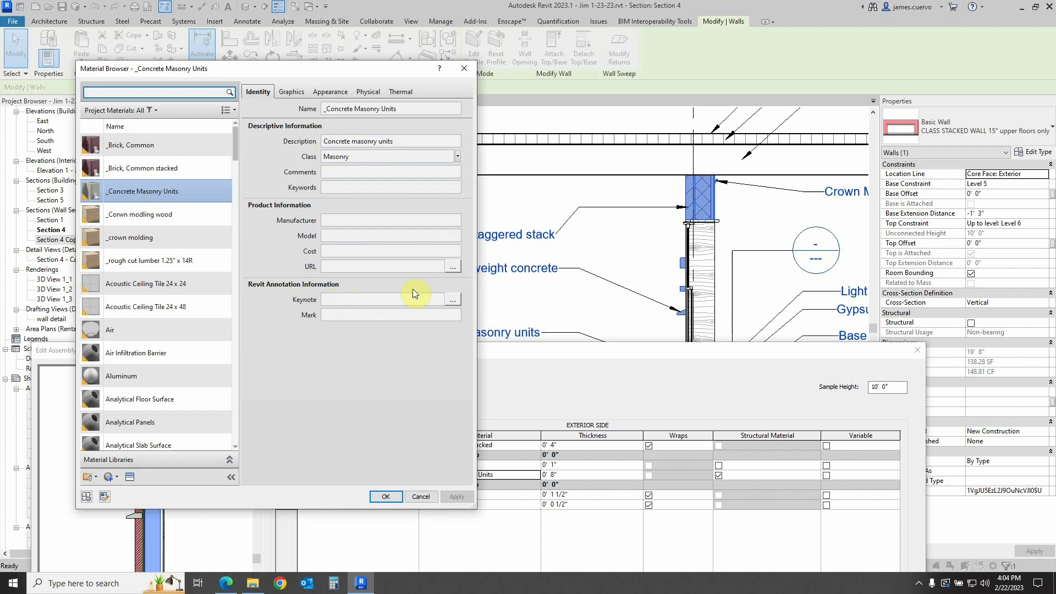
# Assign keynote 04 22 00.A16 (8" x 8" x 16" CMU - 2 Core) to _Concrete Masonry Units
pyautogui.click(453, 301)
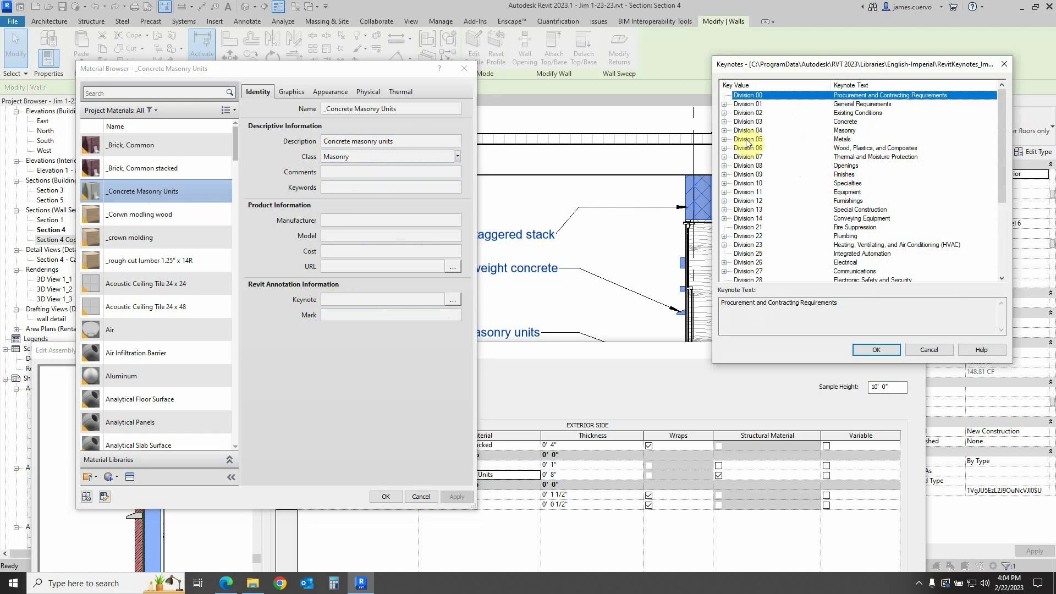
pyautogui.click(724, 130)
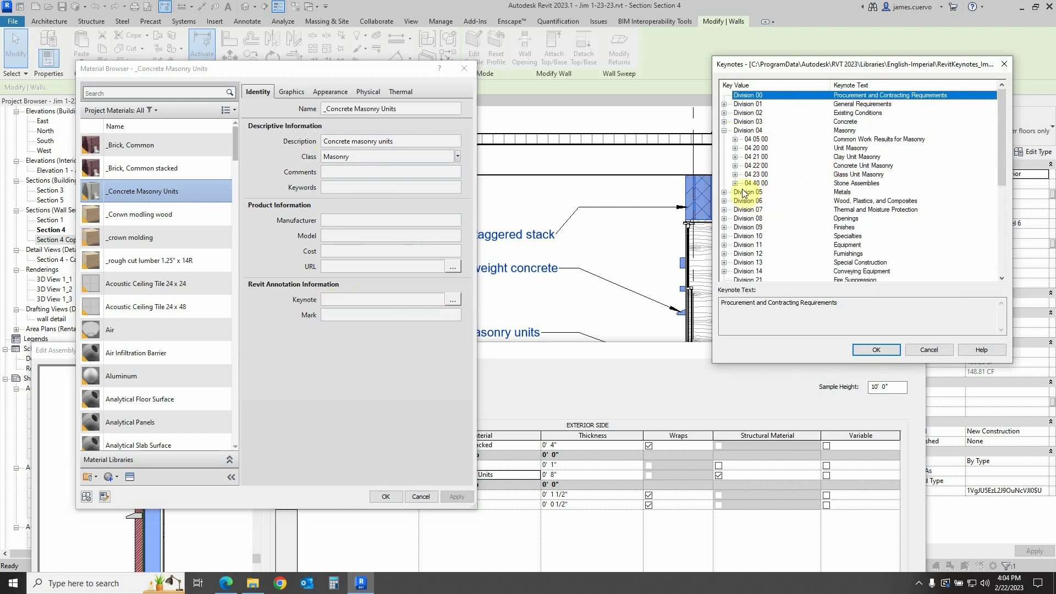
pyautogui.click(735, 165)
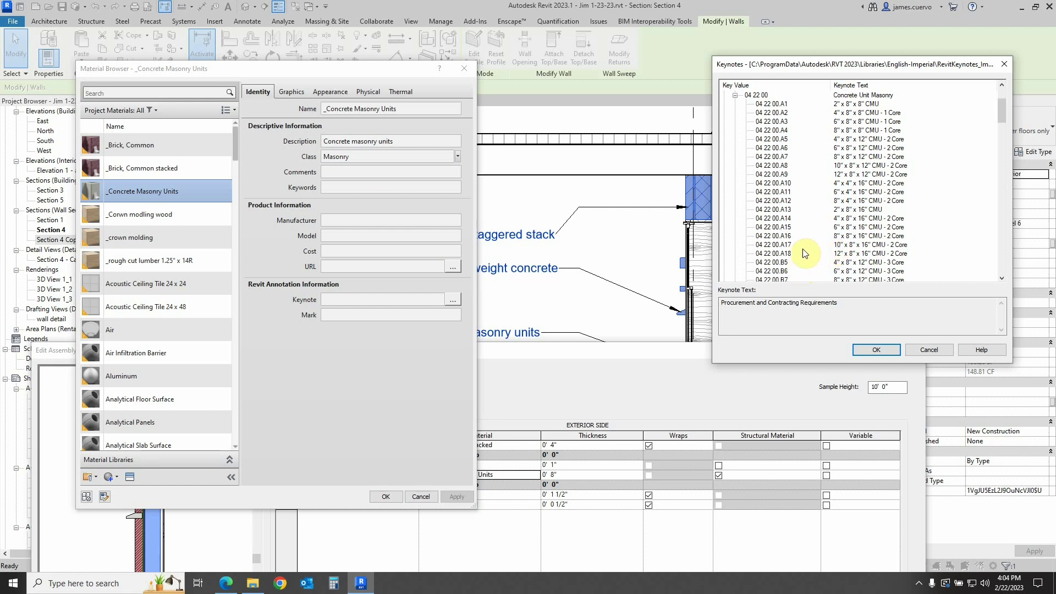
pyautogui.click(790, 236)
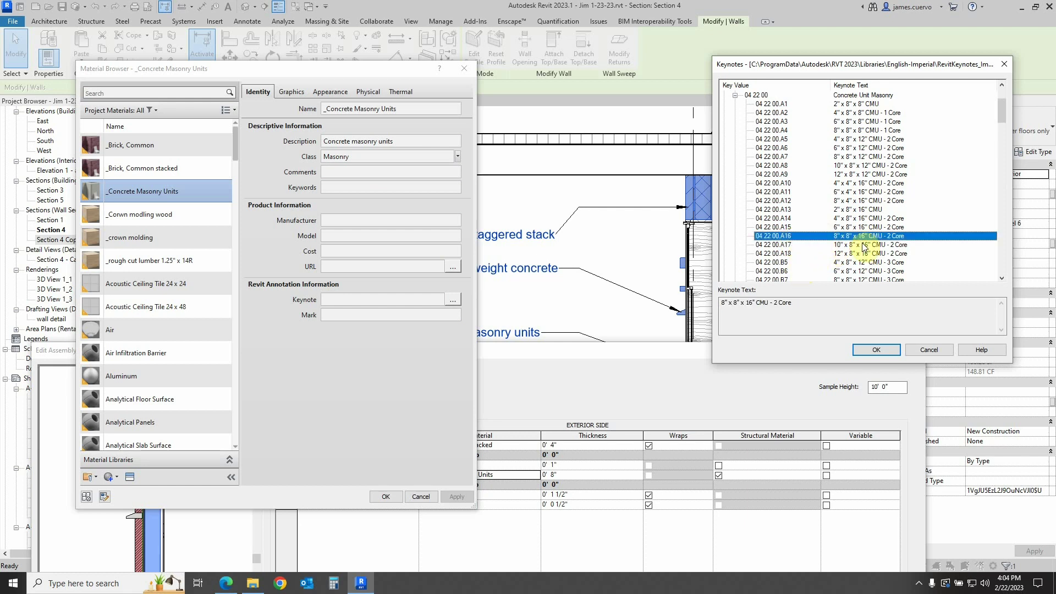
pyautogui.click(878, 350)
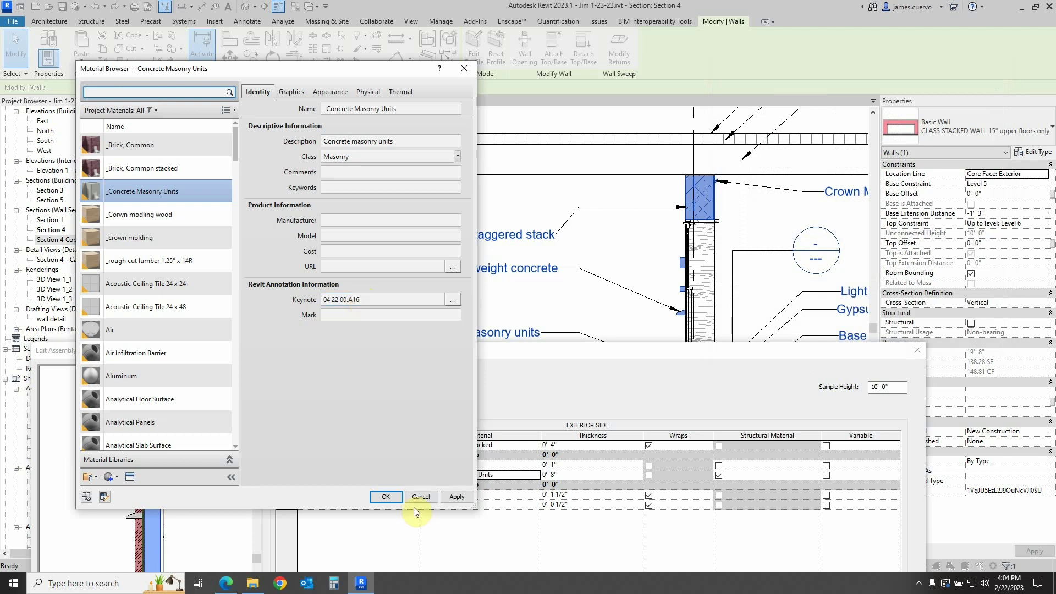
pyautogui.click(451, 500)
# Close the Material Browser and Edit Assembly, moving Type Properties higher up
pyautogui.click(394, 496)
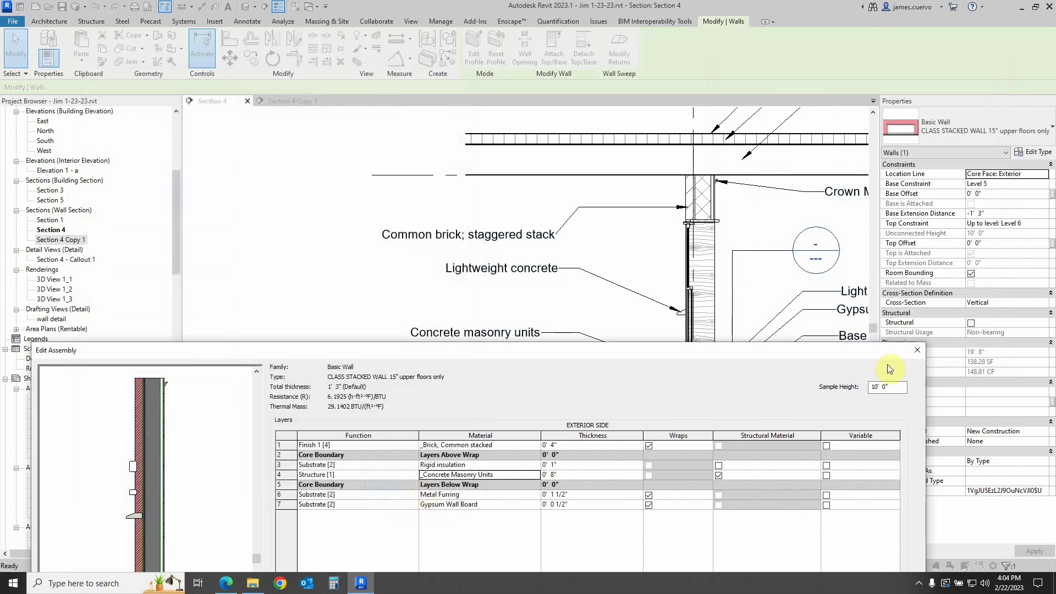
pyautogui.click(916, 351)
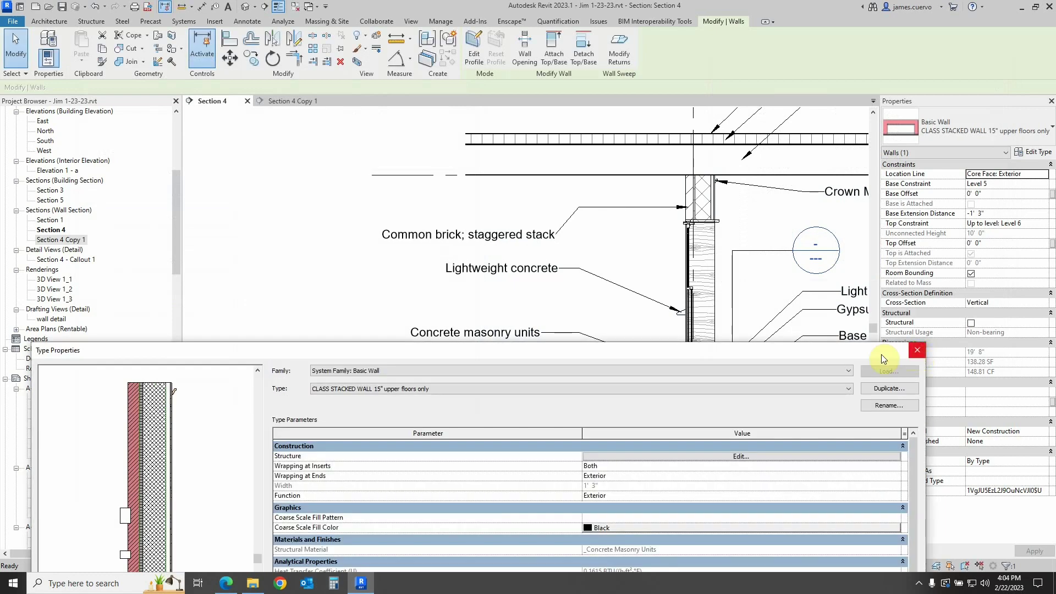
pyautogui.moveTo(881, 359); pyautogui.dragTo(869, 23)
# Recheck the CMU layer's keynote, then accept Edit Assembly and Type Properties
pyautogui.click(738, 183)
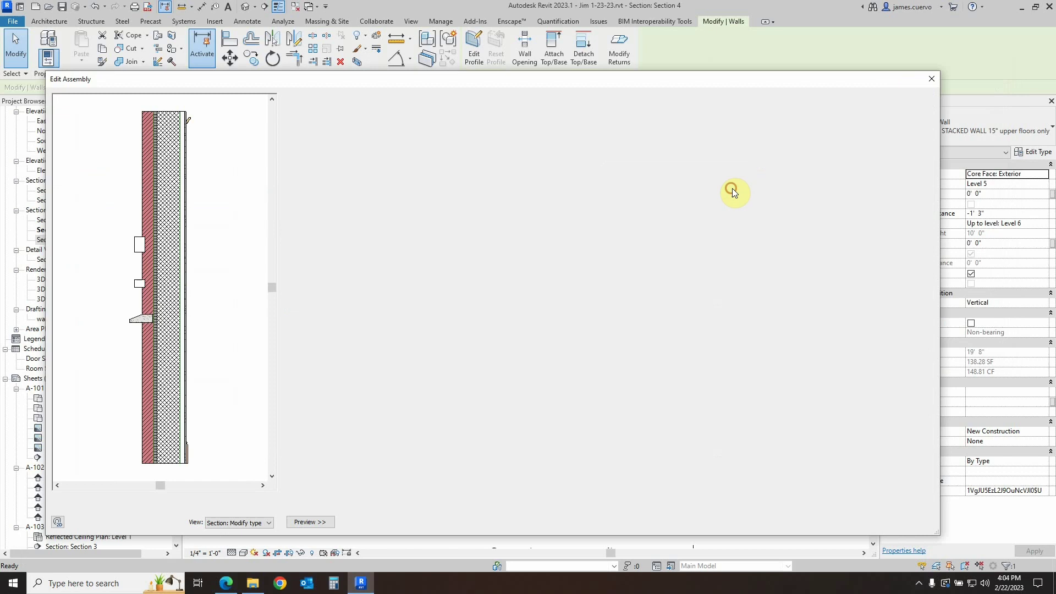
pyautogui.click(519, 203)
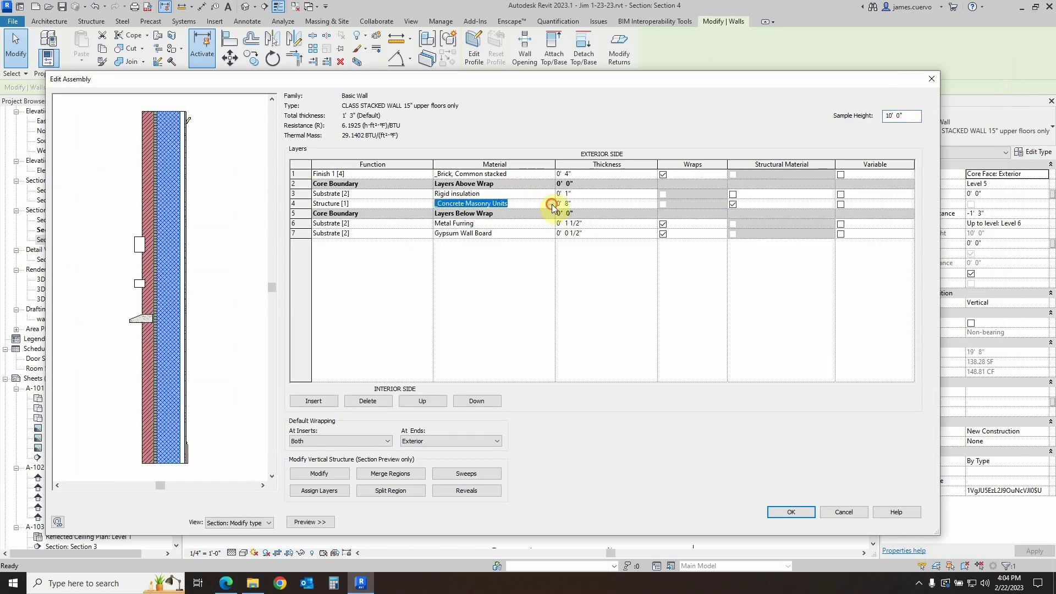
pyautogui.click(550, 203)
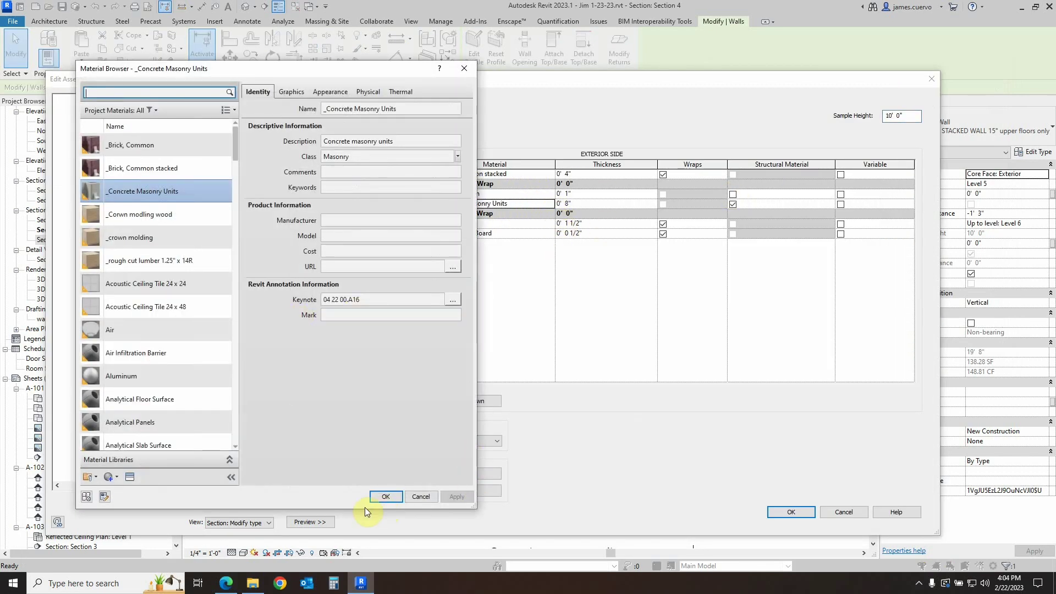
pyautogui.click(384, 496)
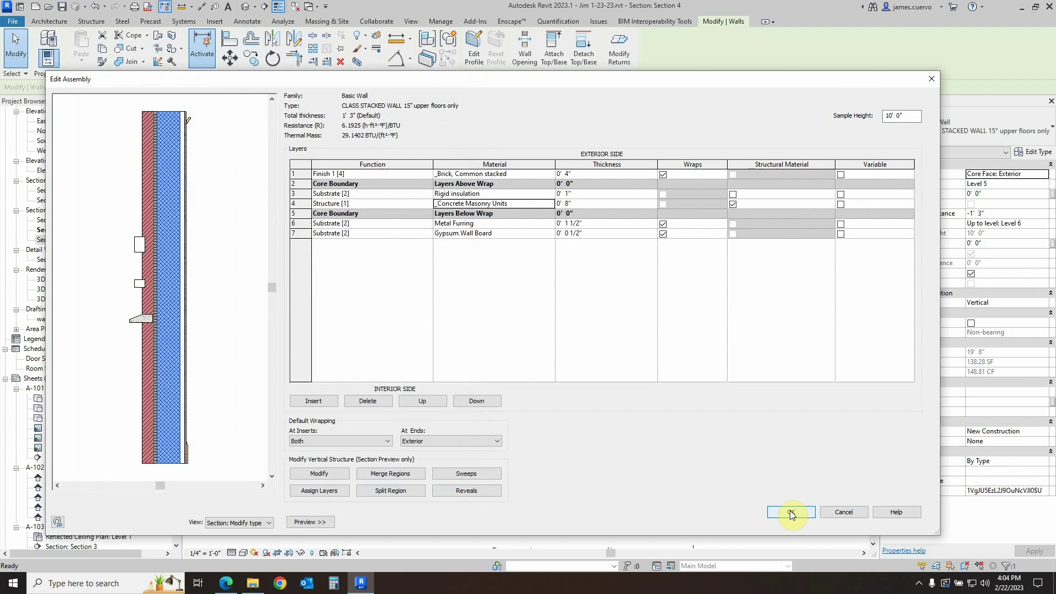
pyautogui.click(791, 512)
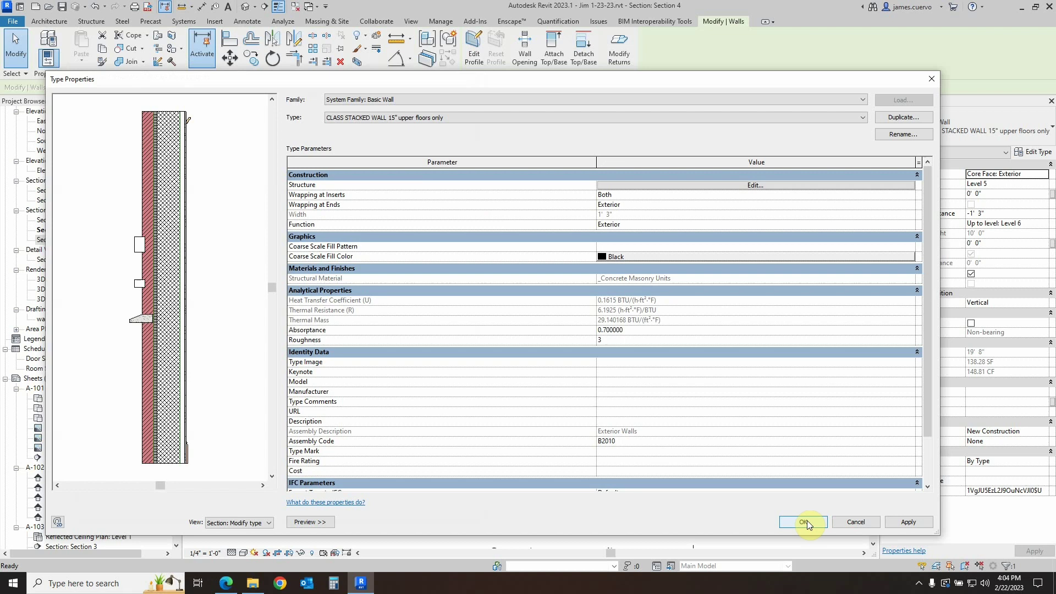
pyautogui.click(805, 521)
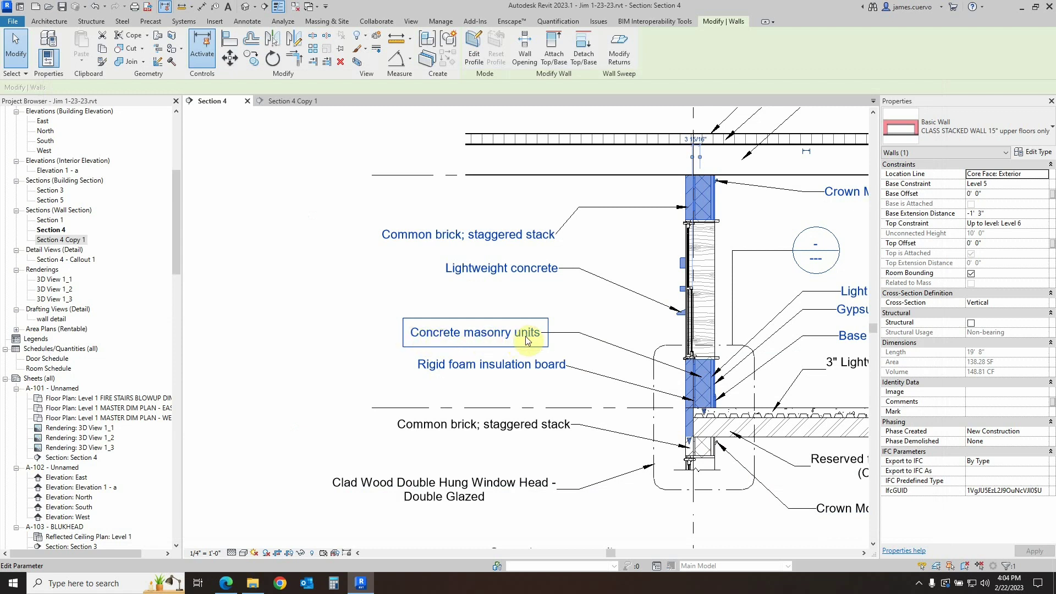
# Nudge the Concrete masonry units tag down, just above the rigid foam insulation label
pyautogui.click(569, 337)
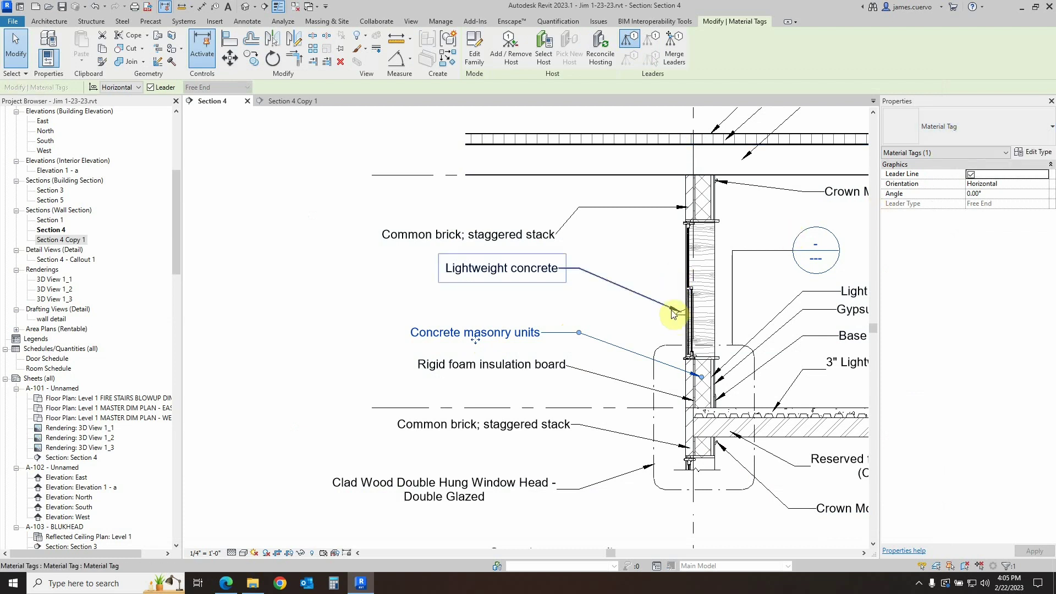
pyautogui.moveTo(673, 314); pyautogui.dragTo(443, 274, button='middle')
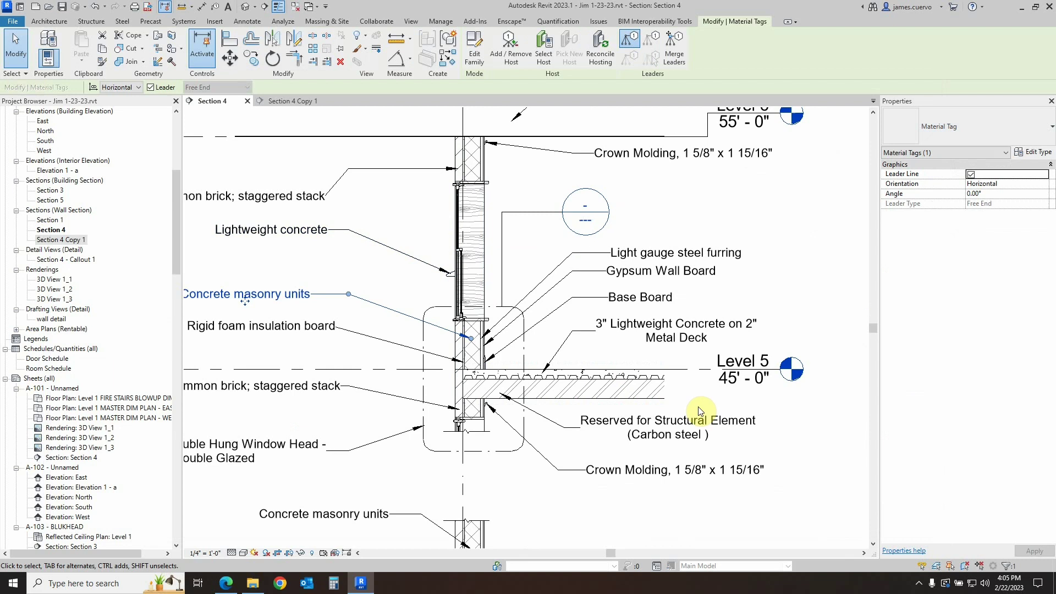
pyautogui.moveTo(529, 258)
pyautogui.mouseDown(button='middle')
pyautogui.moveTo(539, 277)
pyautogui.moveTo(606, 283)
pyautogui.moveTo(641, 261)
pyautogui.mouseUp(button='middle')
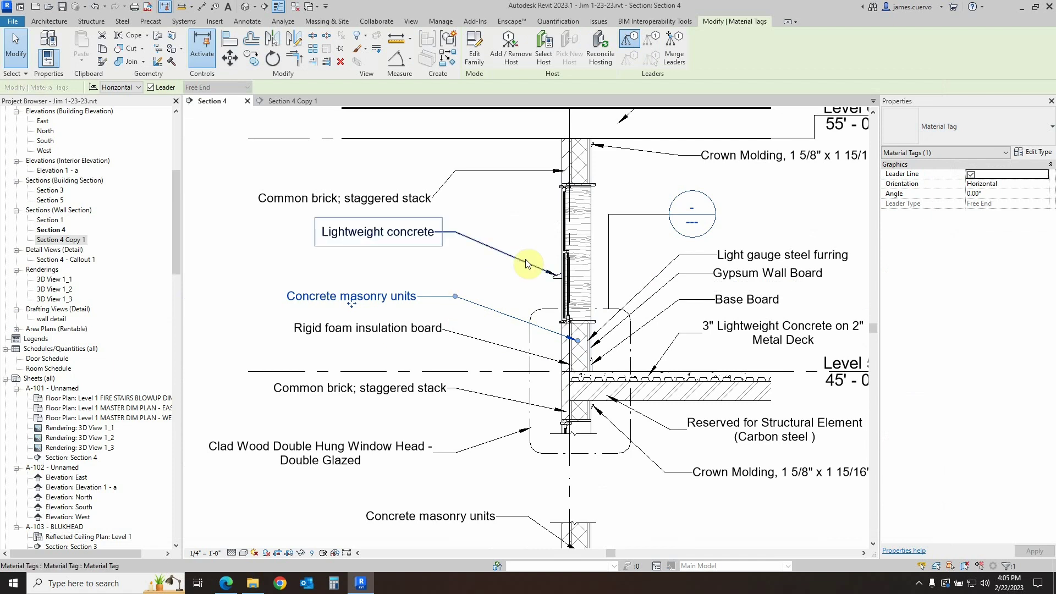
pyautogui.press('Down')
pyautogui.press('Down')
pyautogui.press('Down')
pyautogui.press('Down')
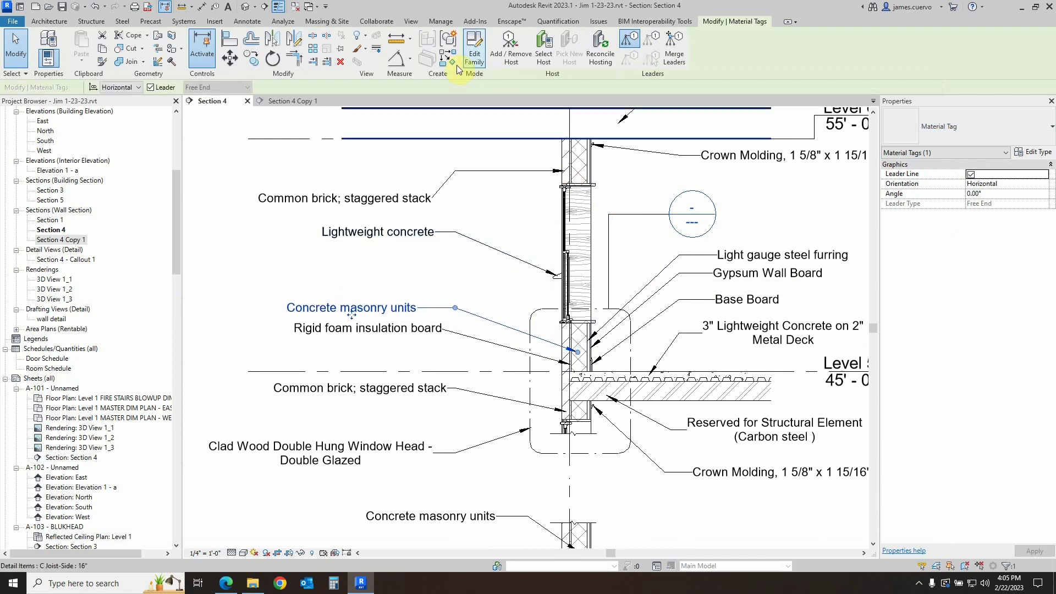
pyautogui.click(194, 34)
# Place a material keynote on the CMU wall layer with its label left of the wall
pyautogui.click(247, 21)
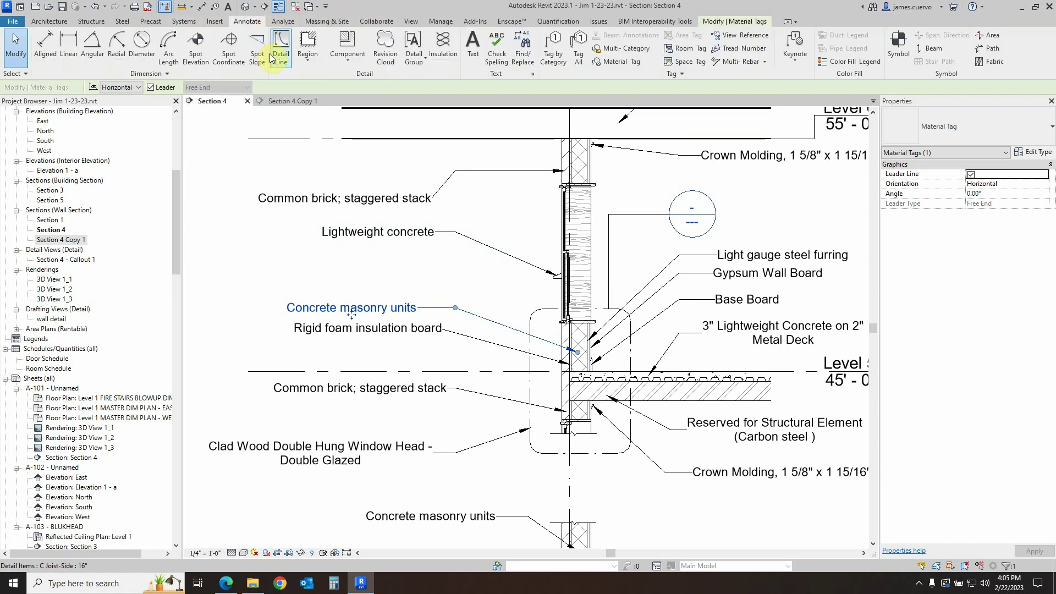
pyautogui.click(795, 64)
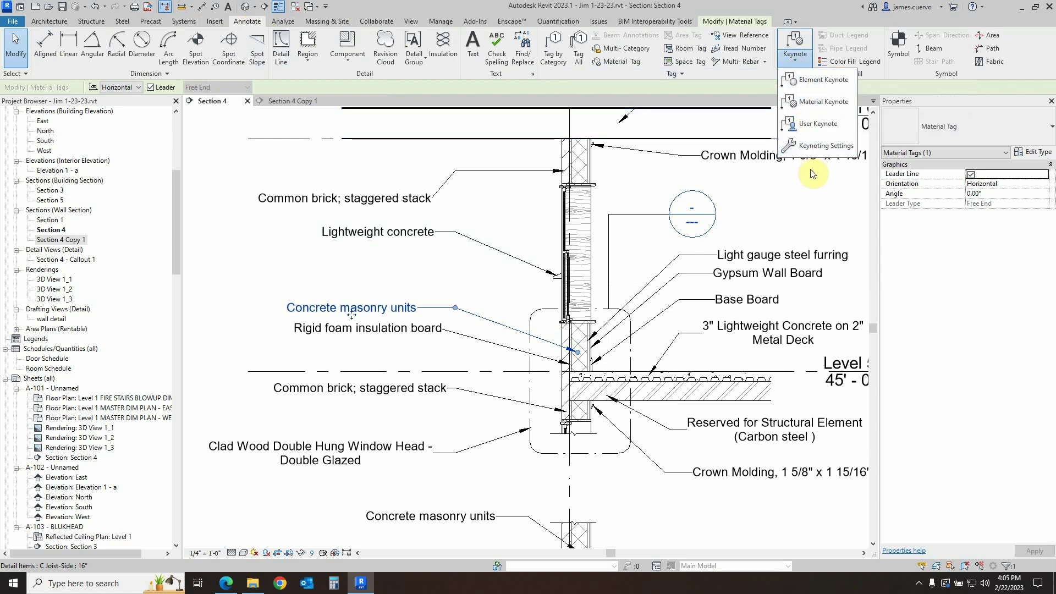
pyautogui.click(816, 104)
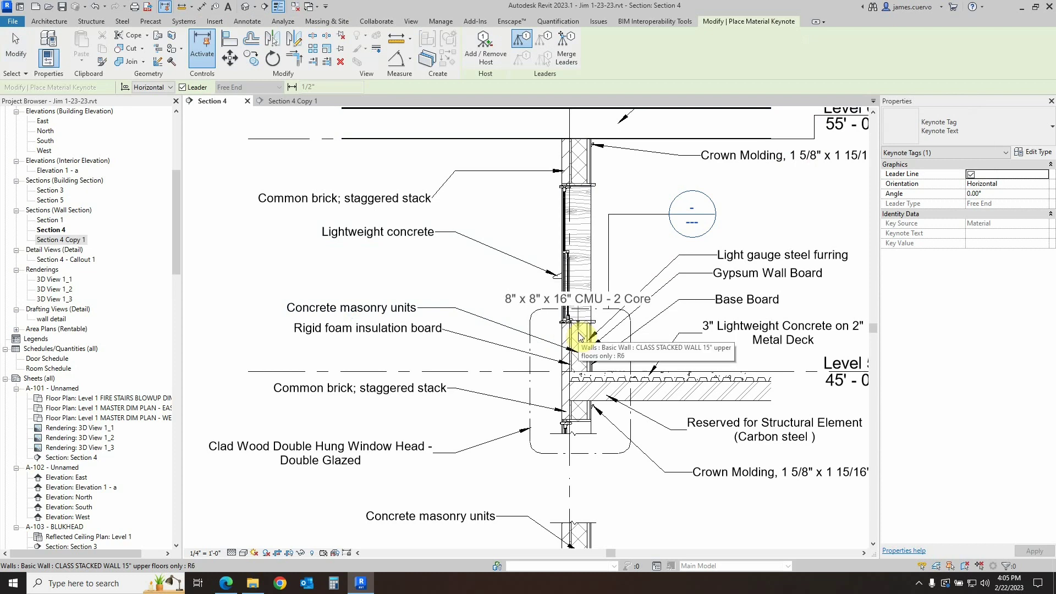
pyautogui.click(579, 336)
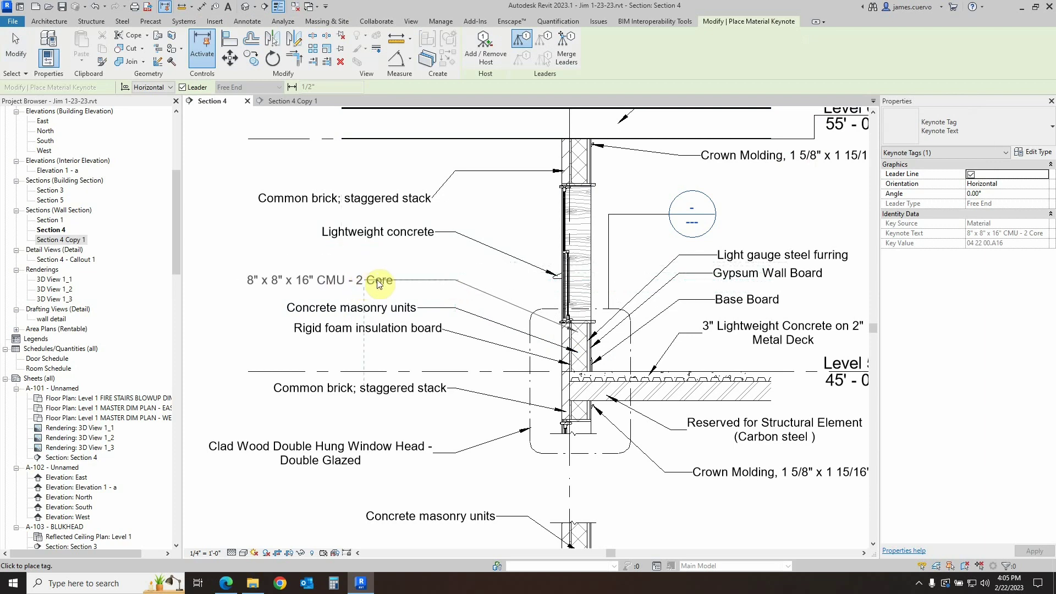
pyautogui.click(390, 286)
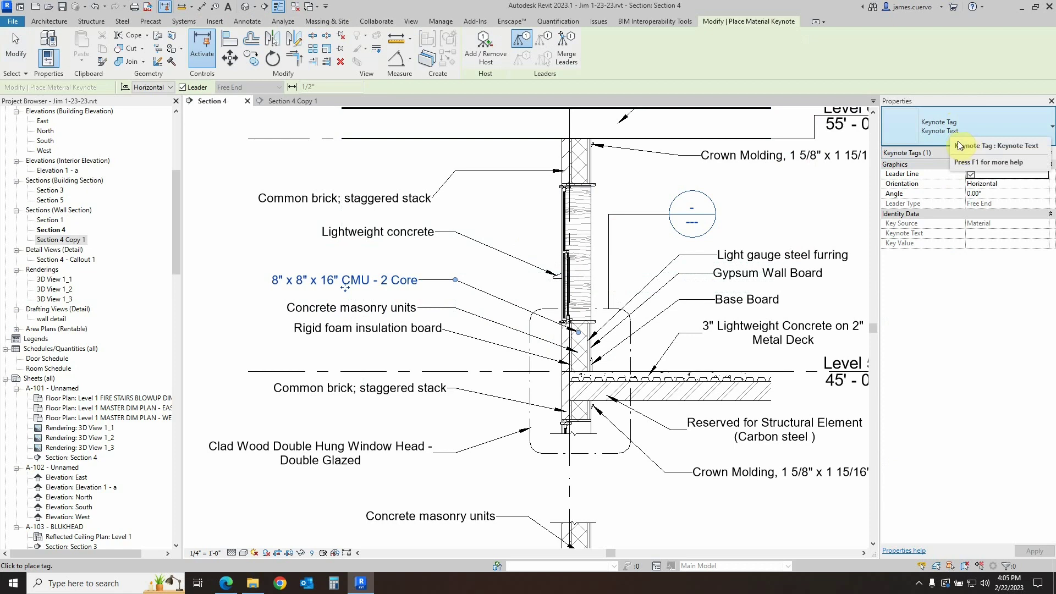
# Review the keynote tag type and assigned keynote, then finish and select the 8" x 8" x 16" CMU - 2 Core tag
pyautogui.click(957, 134)
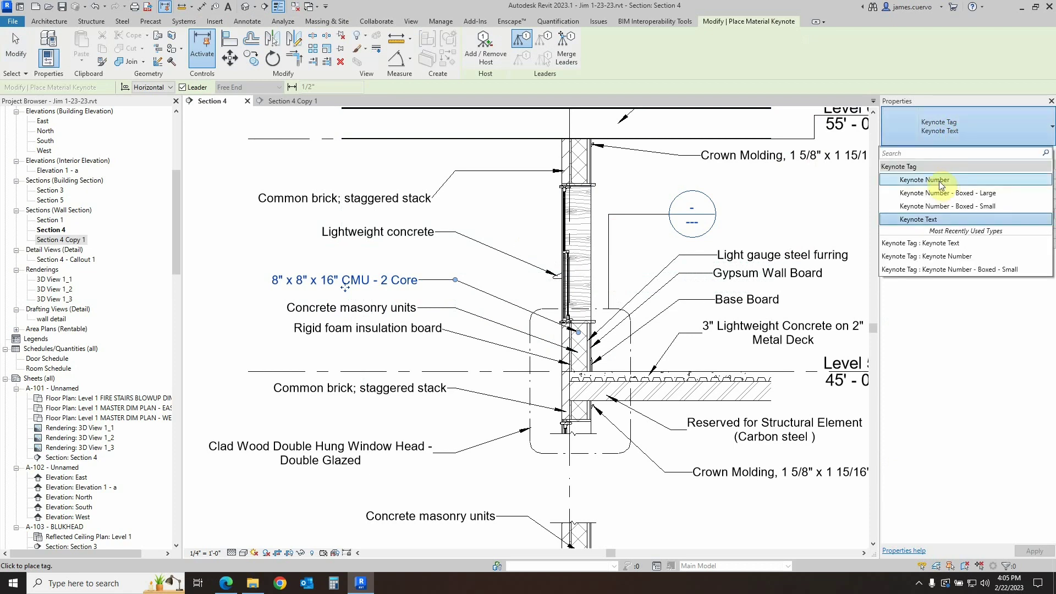
pyautogui.click(940, 181)
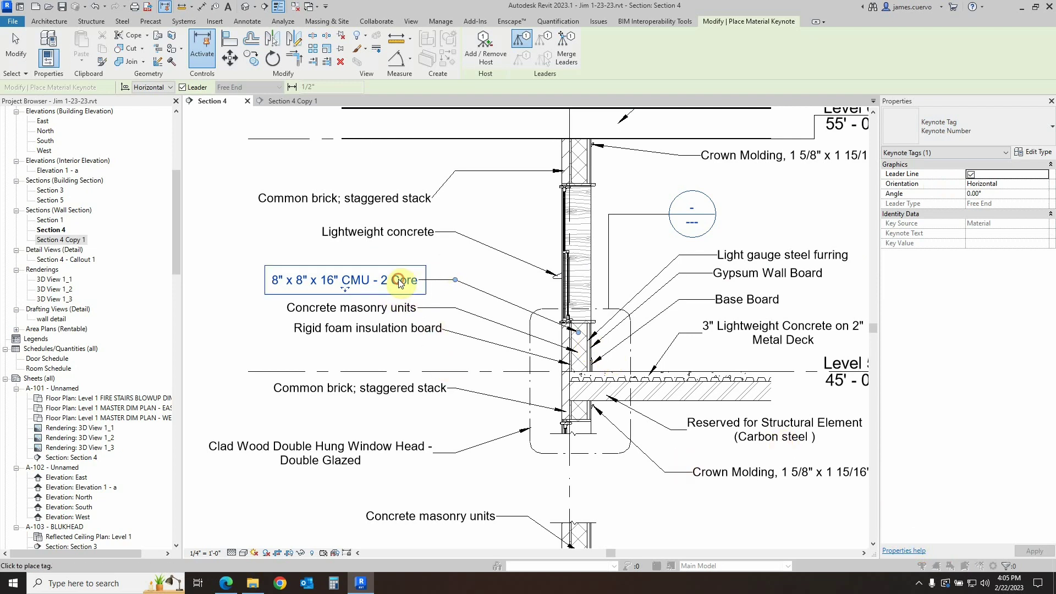
pyautogui.click(703, 225)
pyautogui.click(927, 350)
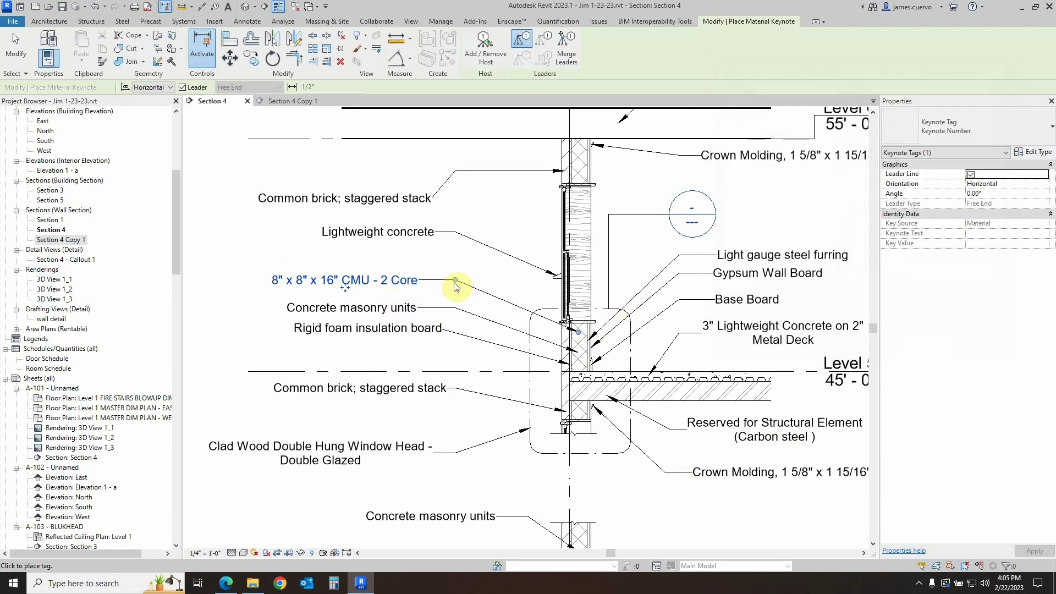
pyautogui.click(16, 49)
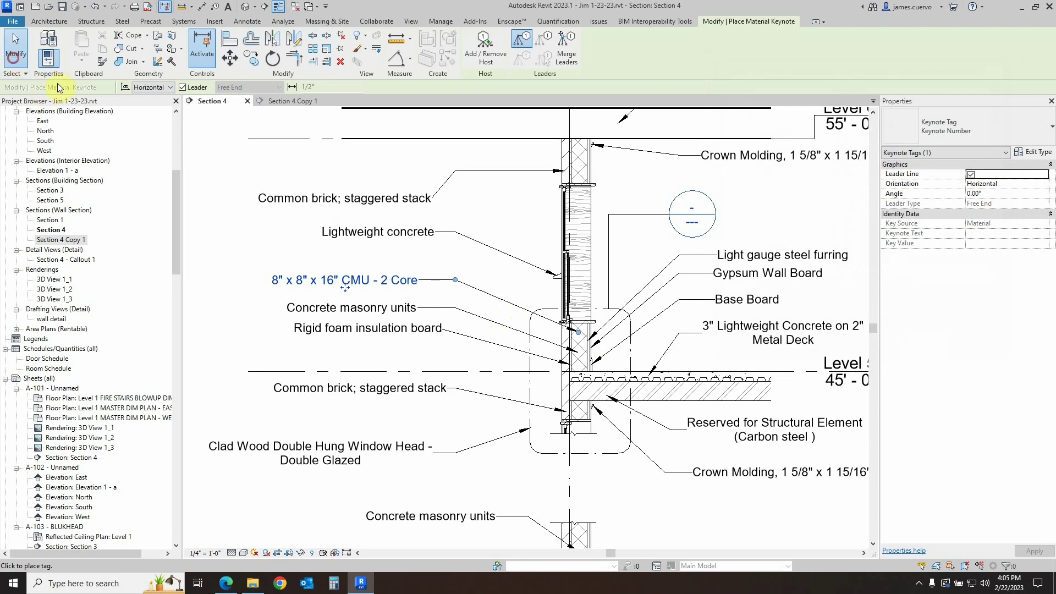
pyautogui.click(497, 300)
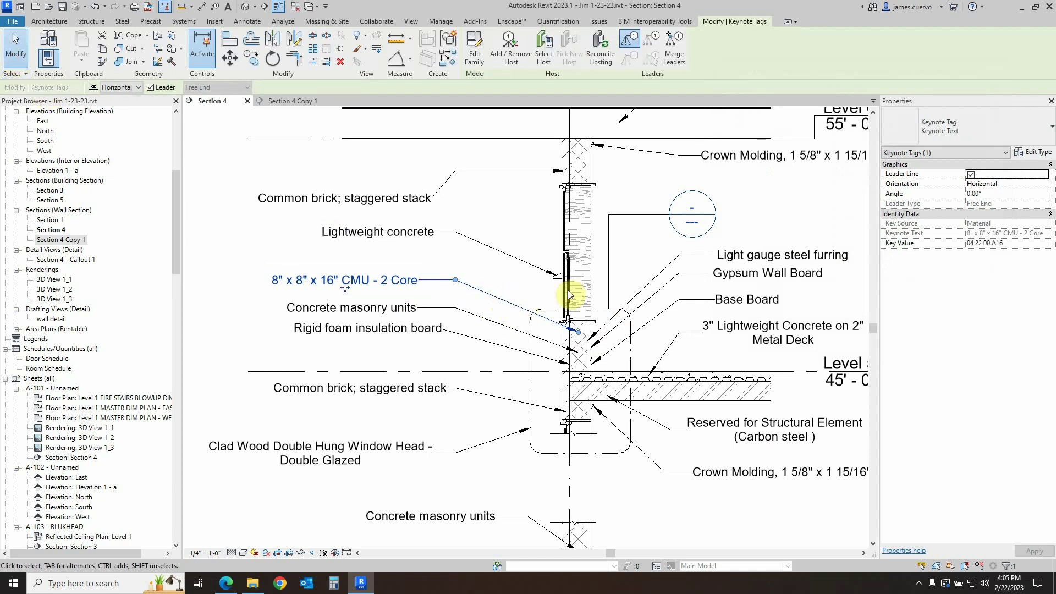
pyautogui.click(961, 132)
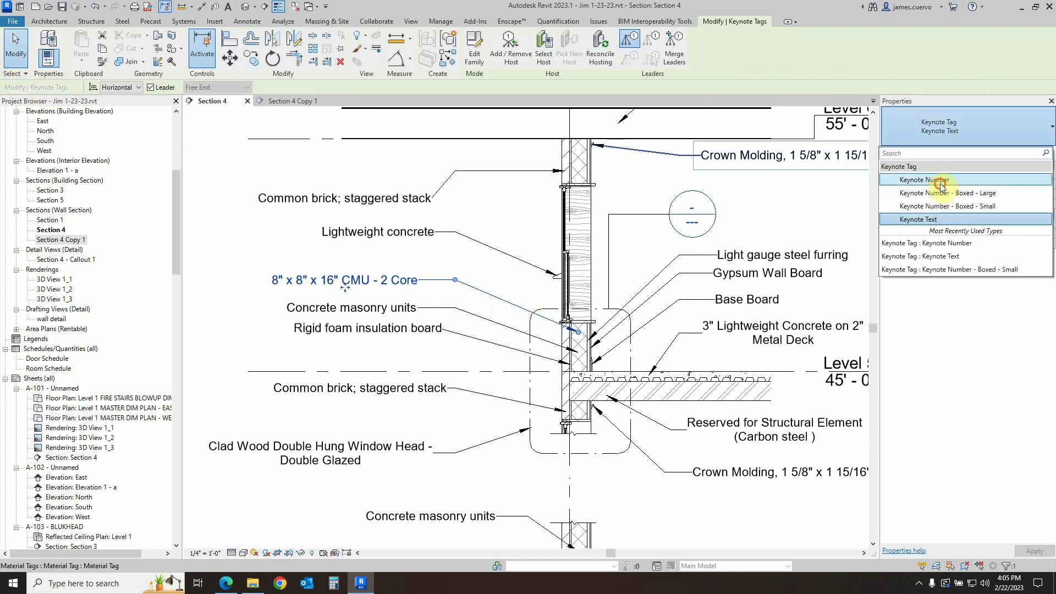
pyautogui.click(938, 183)
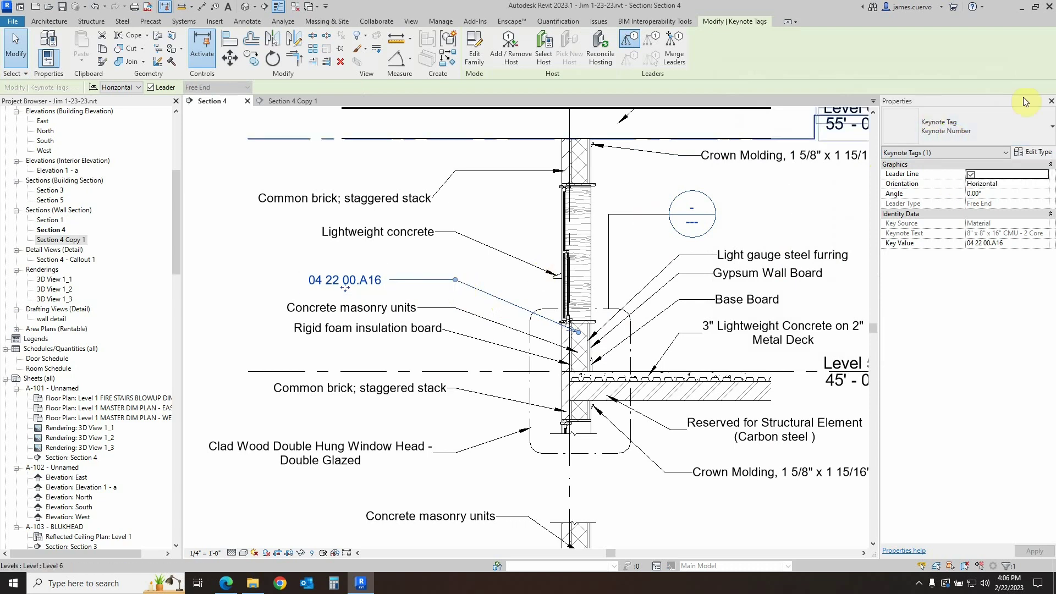
pyautogui.click(1008, 134)
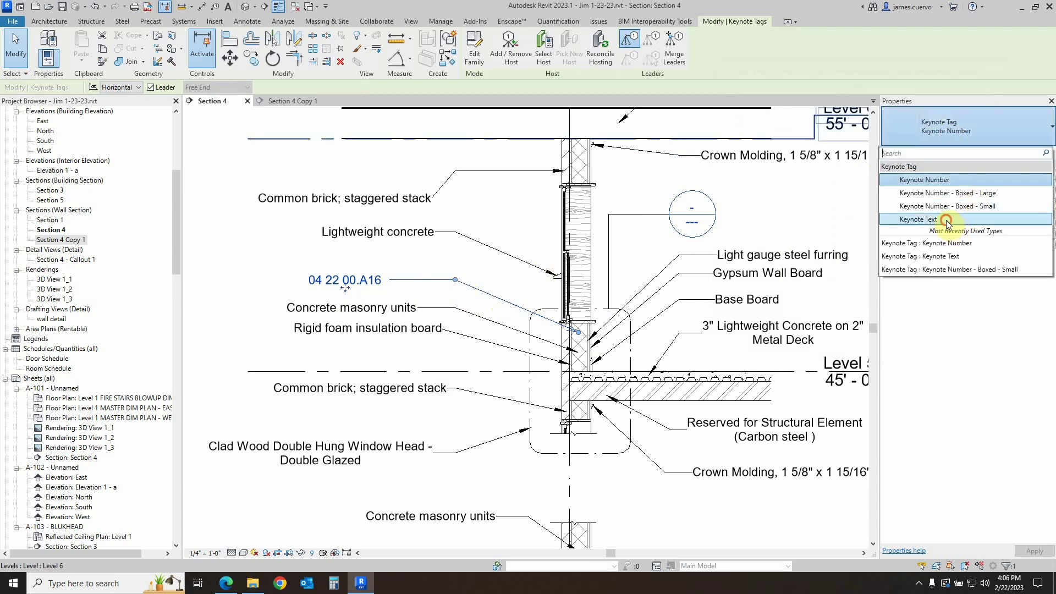
pyautogui.click(946, 220)
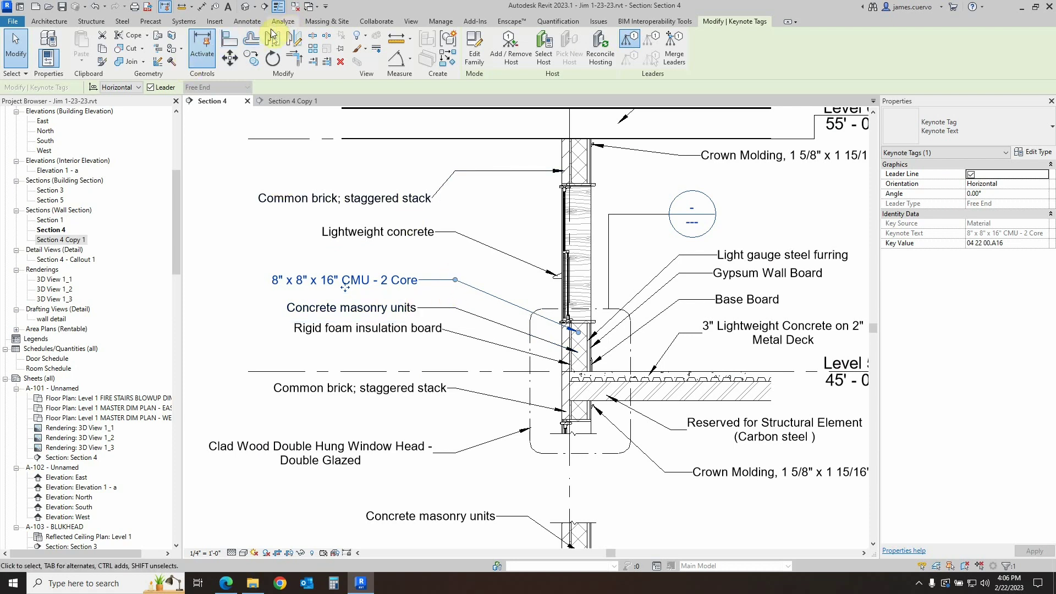
# Rename the _Concrete Masonry Units material to _Concrete Masonry Units 8x8x16 in the Materials dialog
pyautogui.click(247, 21)
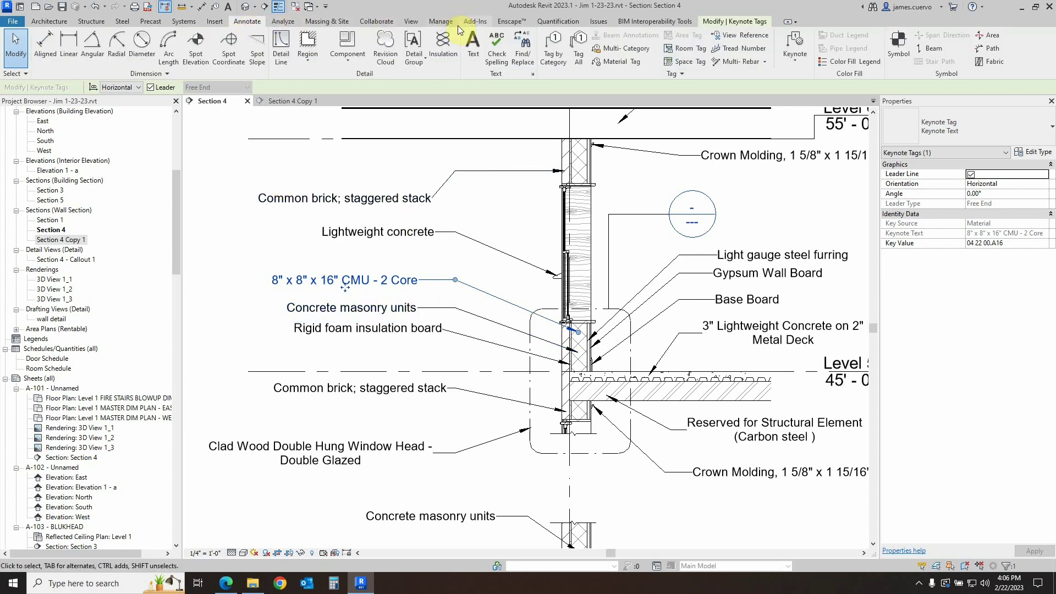
pyautogui.click(441, 21)
pyautogui.click(57, 56)
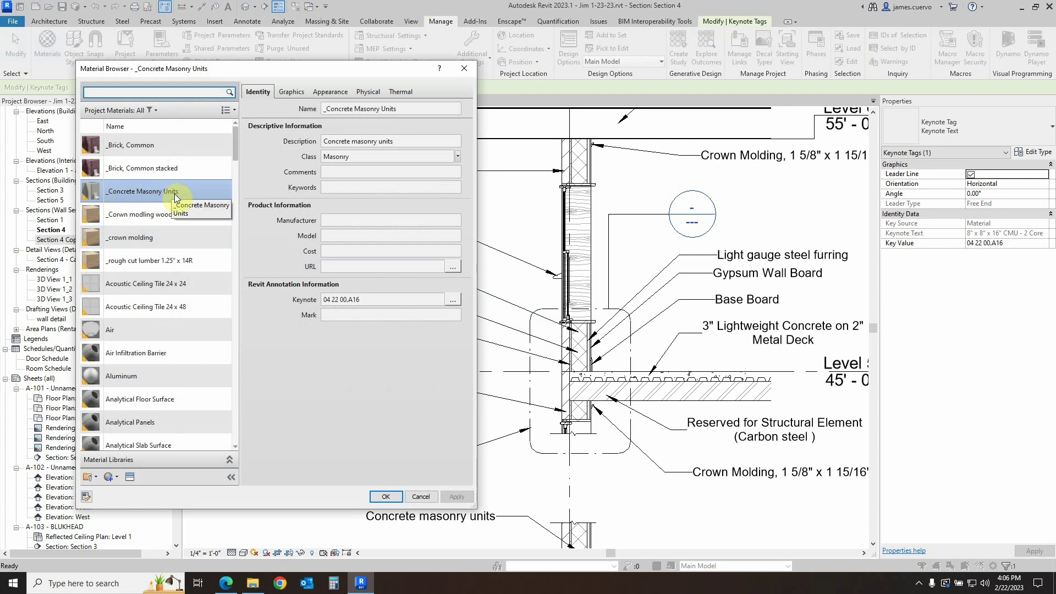
pyautogui.click(405, 109)
pyautogui.click(410, 109)
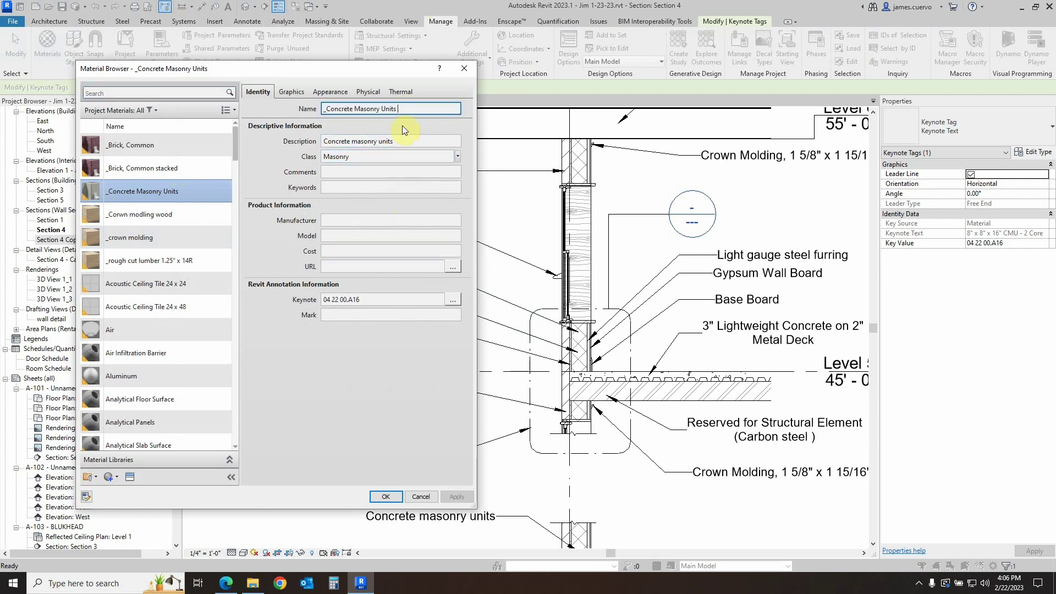
pyautogui.write('8x8x16')
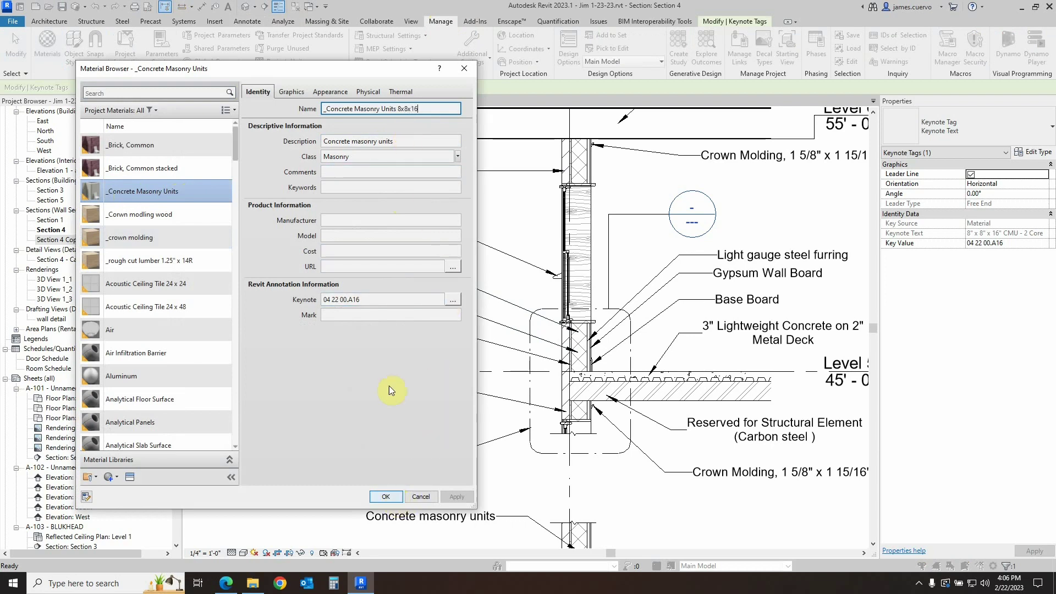
pyautogui.click(385, 498)
pyautogui.click(391, 495)
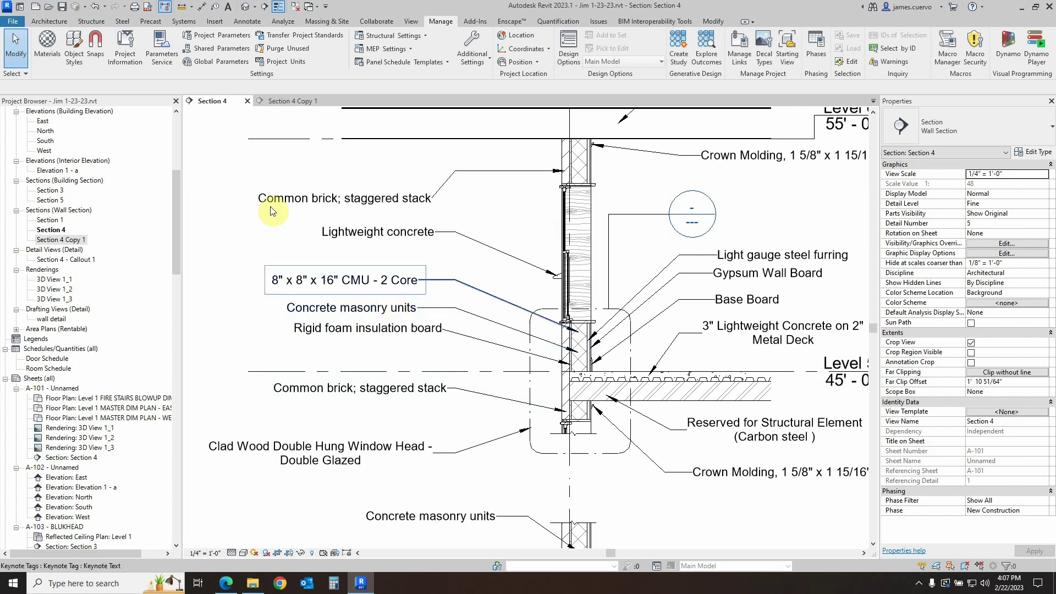
# Change the CMU material description to 'Concrete masonry units; 8 x 8 x 16'
pyautogui.click(38, 54)
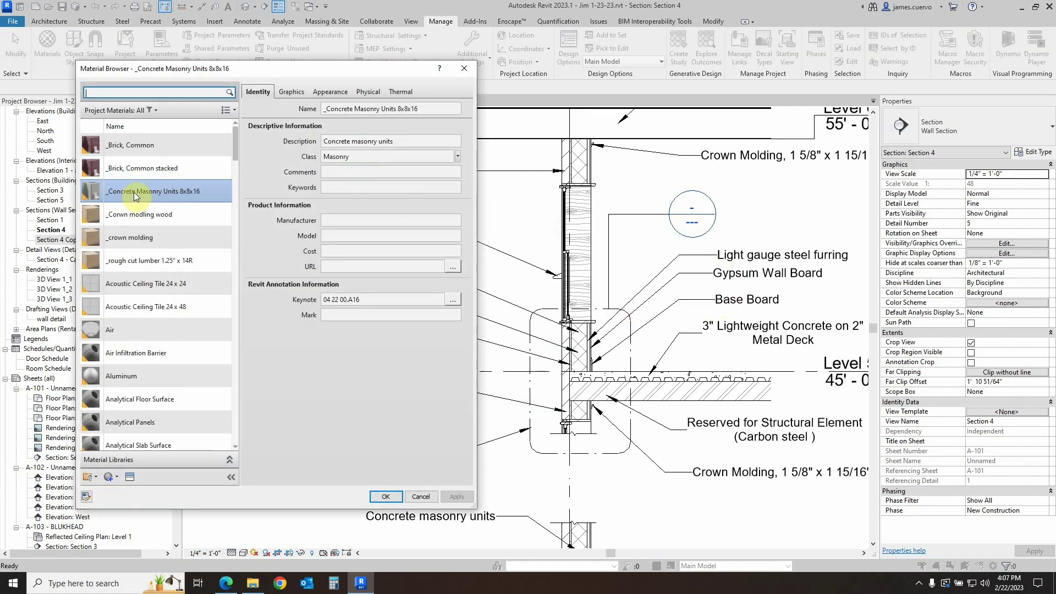
pyautogui.click(419, 141)
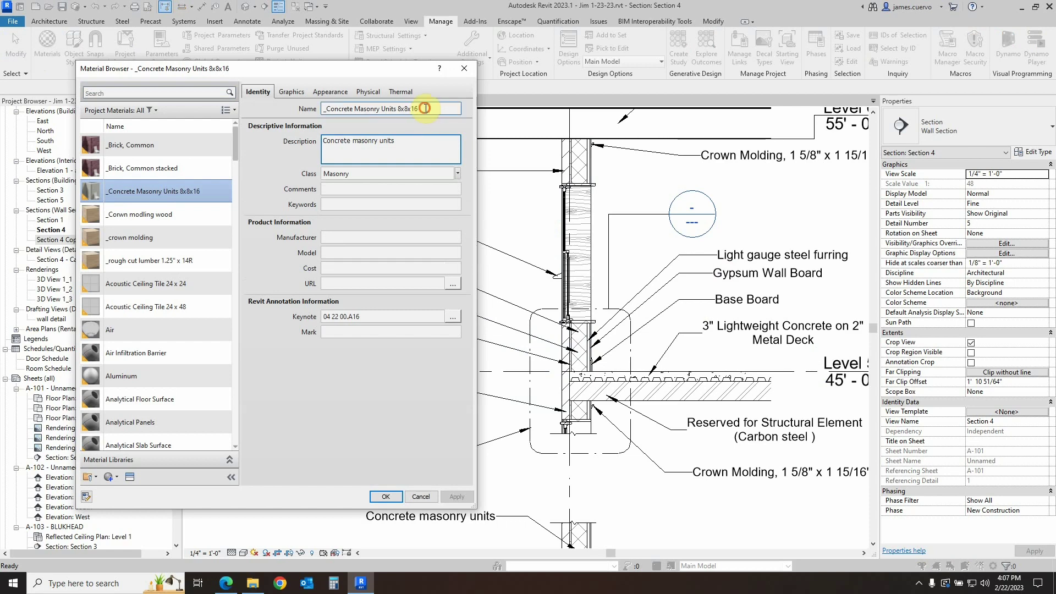
pyautogui.click(420, 108)
pyautogui.click(423, 110)
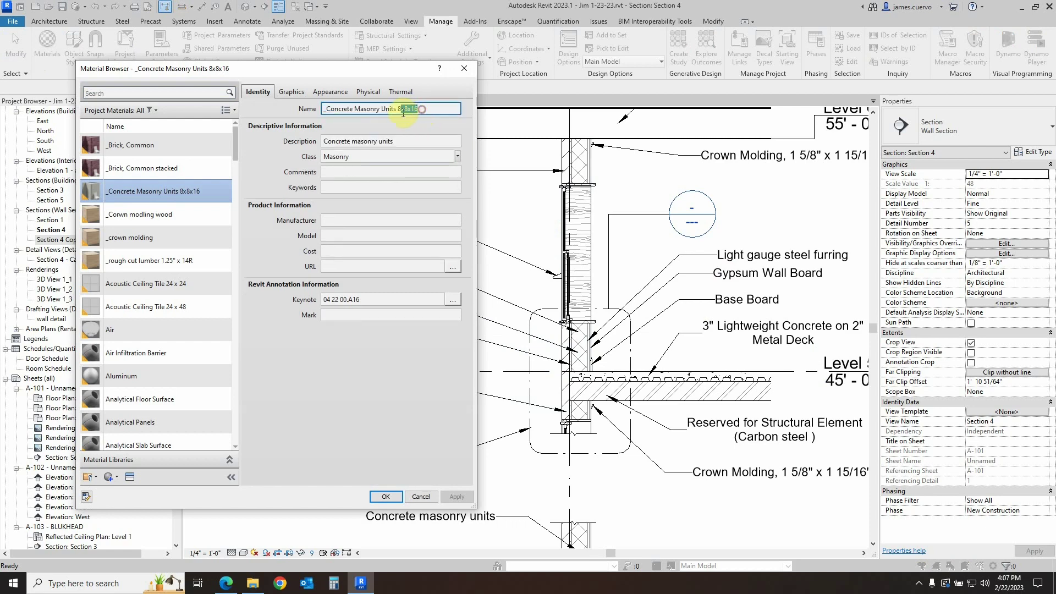
pyautogui.doubleClick(407, 109)
pyautogui.click(400, 141)
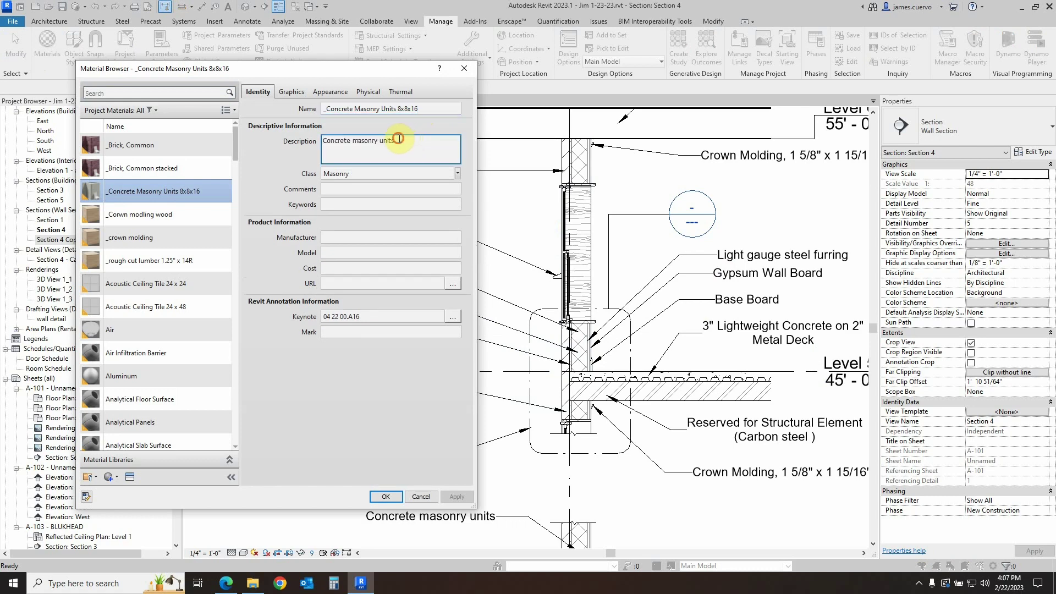
pyautogui.write(';')
pyautogui.write('Common brick')
pyautogui.press('BackSpace')
pyautogui.press('BackSpace')
pyautogui.press('BackSpace')
pyautogui.press('BackSpace')
pyautogui.press('BackSpace')
pyautogui.press('BackSpace')
pyautogui.press('BackSpace')
pyautogui.press('BackSpace')
pyautogui.press('BackSpace')
pyautogui.press('BackSpace')
pyautogui.press('BackSpace')
pyautogui.write('8 x 8 x 16')
pyautogui.click(387, 497)
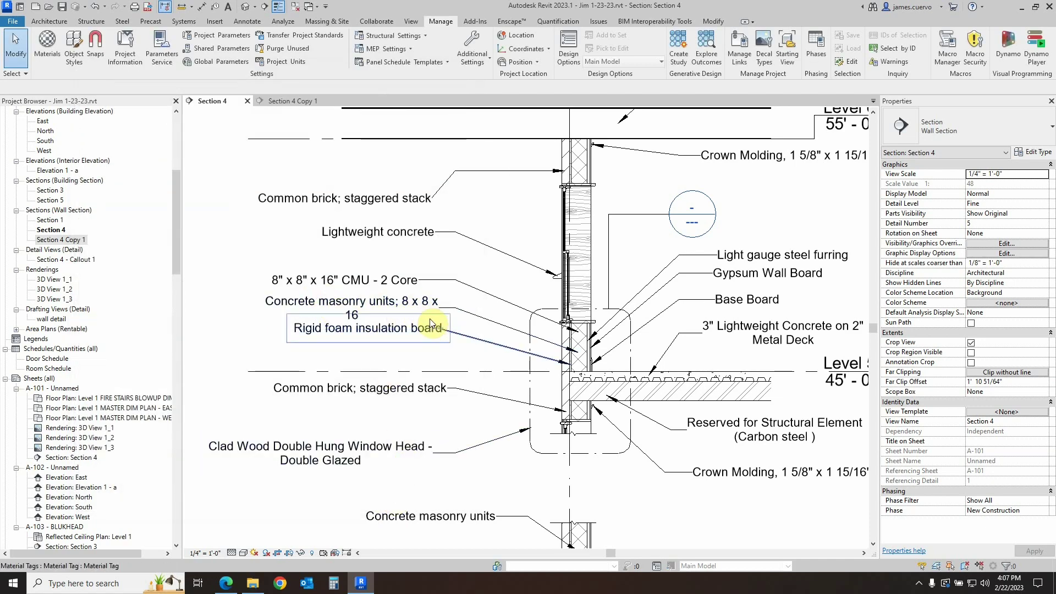
pyautogui.click(447, 414)
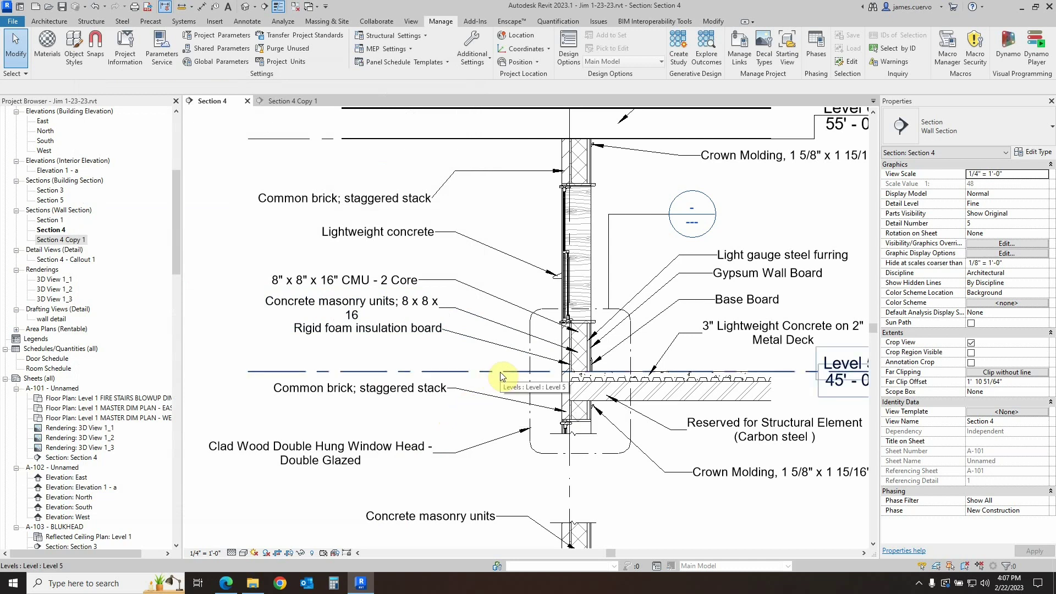
pyautogui.scroll(-1, 495, 341)
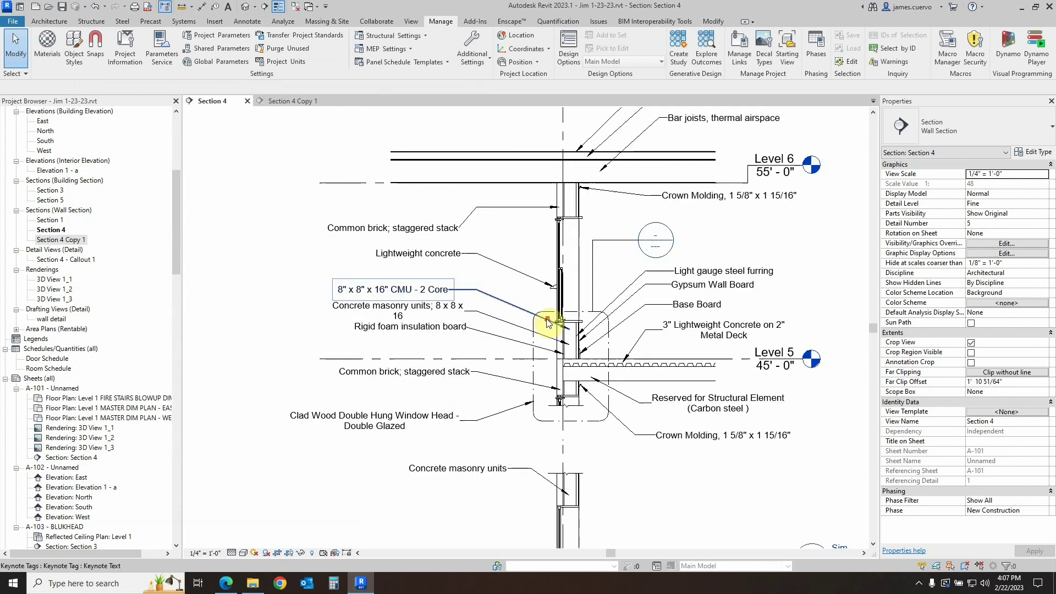
pyautogui.scroll(-4, 585, 341)
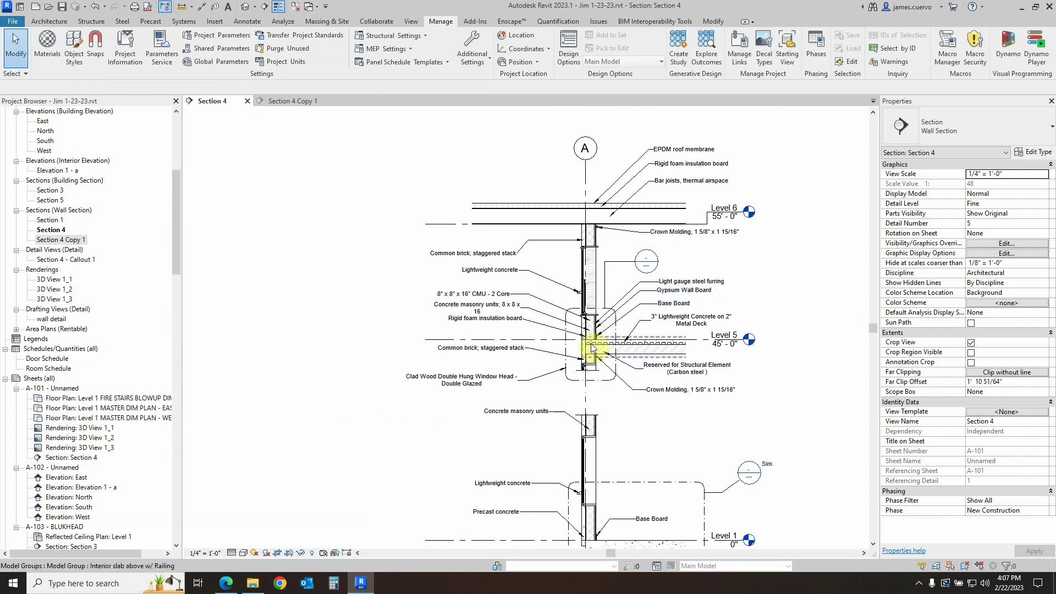
pyautogui.scroll(3, 585, 341)
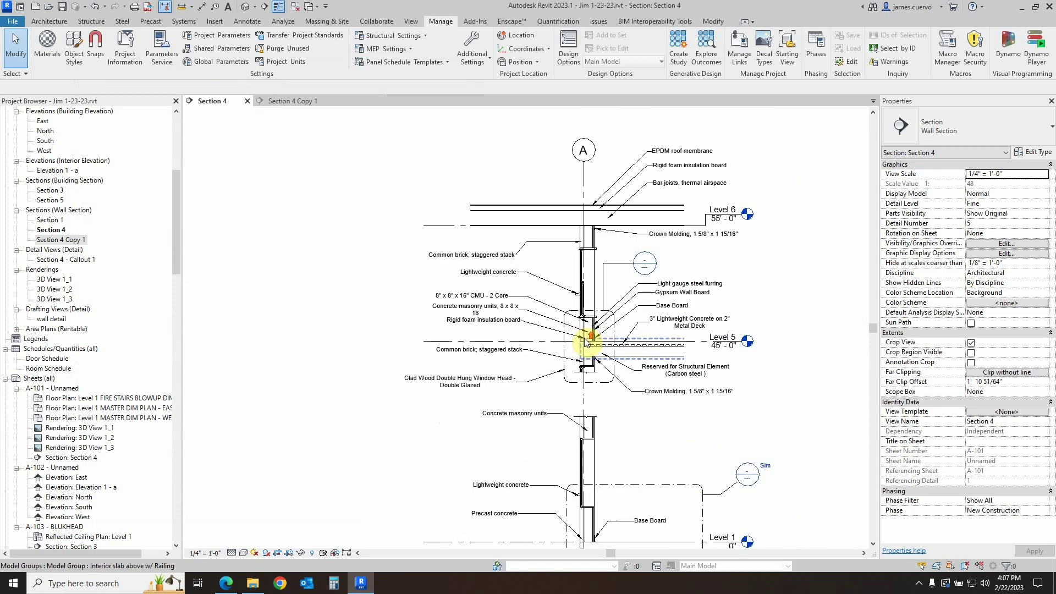